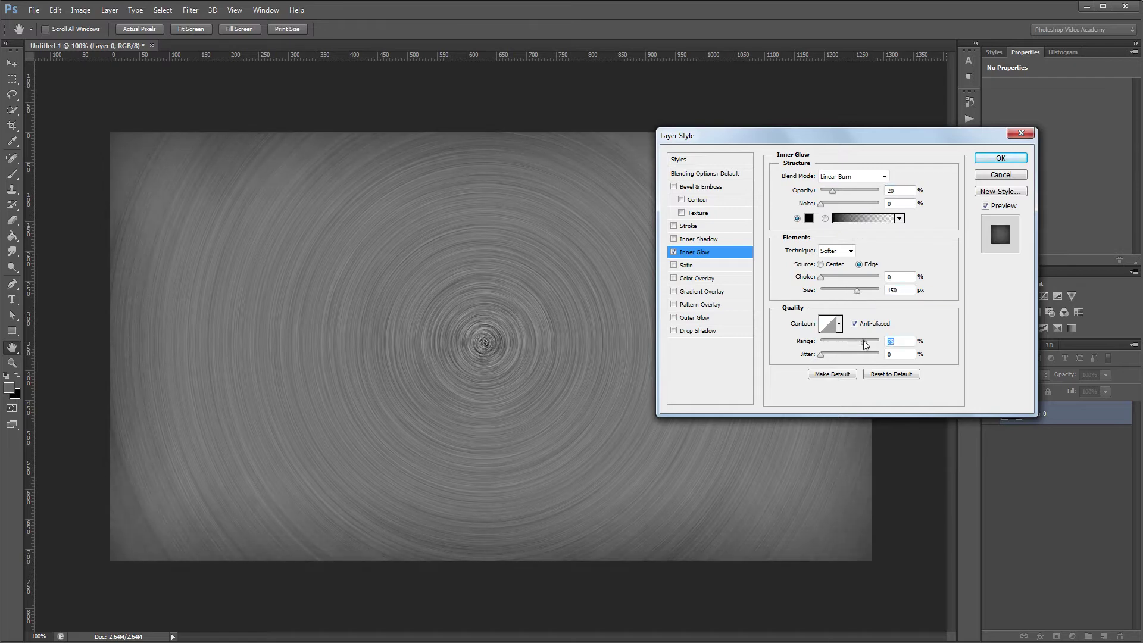
# Inspect the finished effect's gradient overlay and its colours before starting.
pyautogui.click(686, 292)
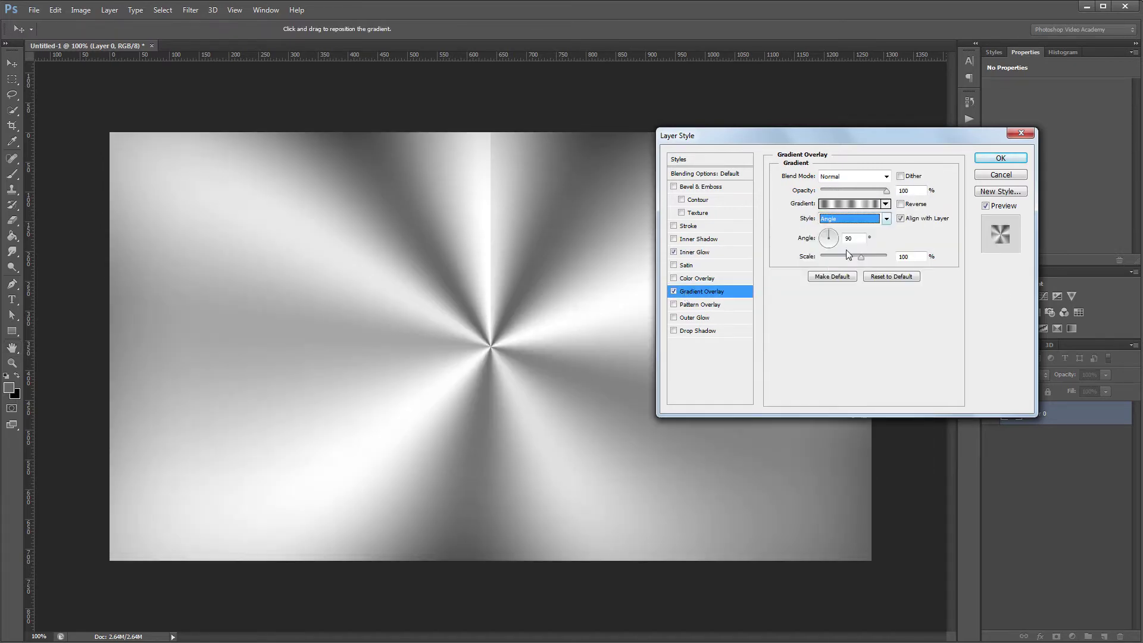
pyautogui.click(852, 203)
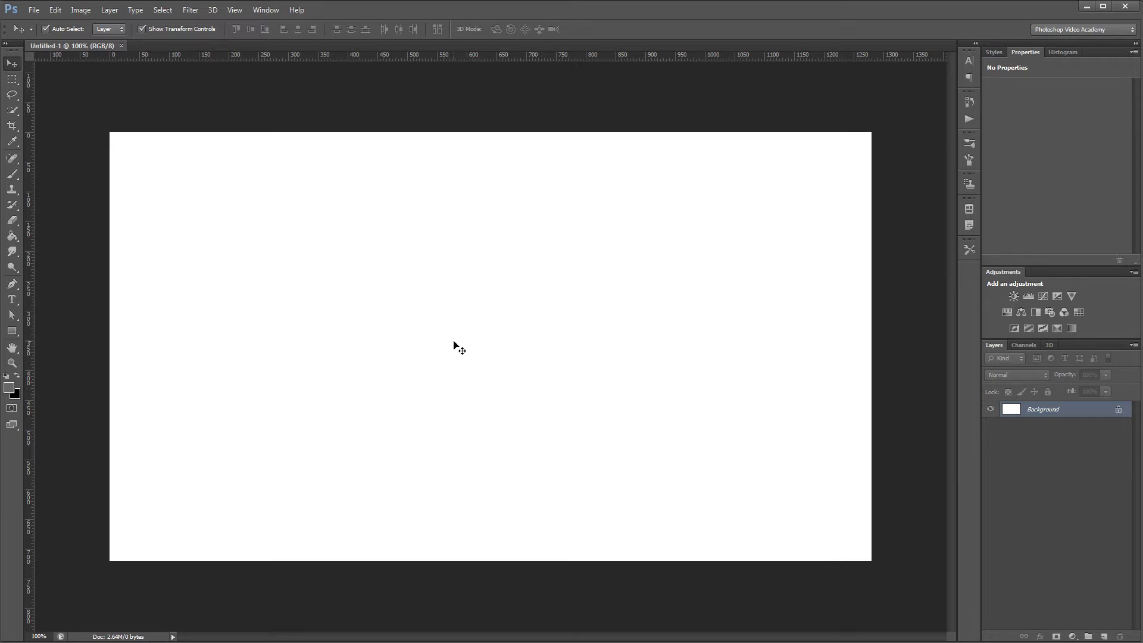
# Set the foreground to #666666 and fill the canvas with it using the Paint Bucket.
pyautogui.click(9, 388)
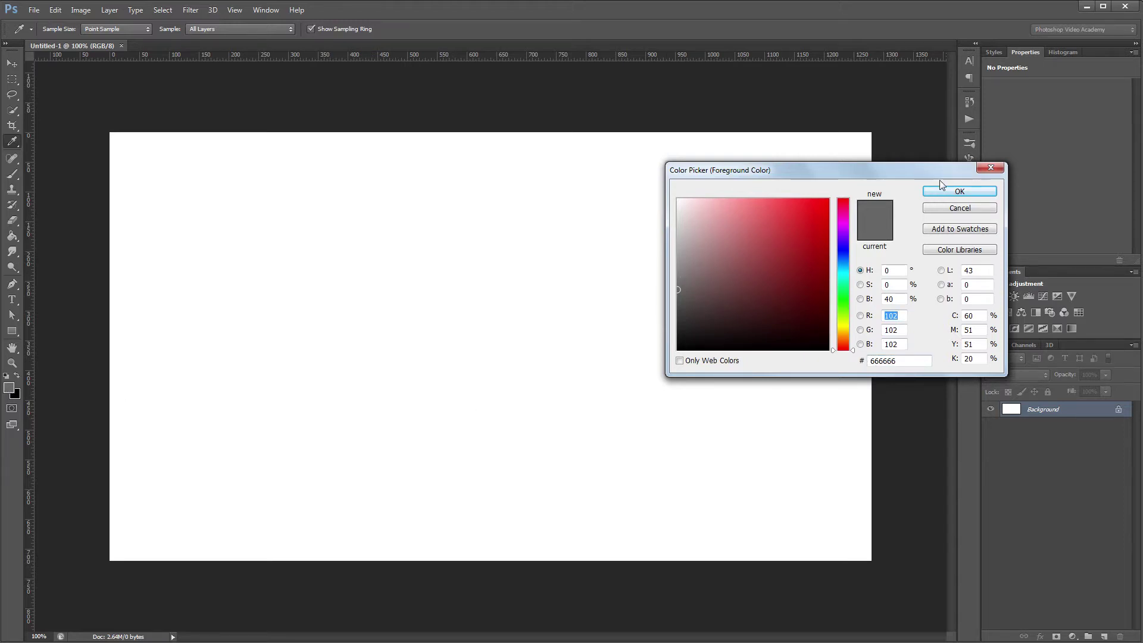
pyautogui.click(954, 191)
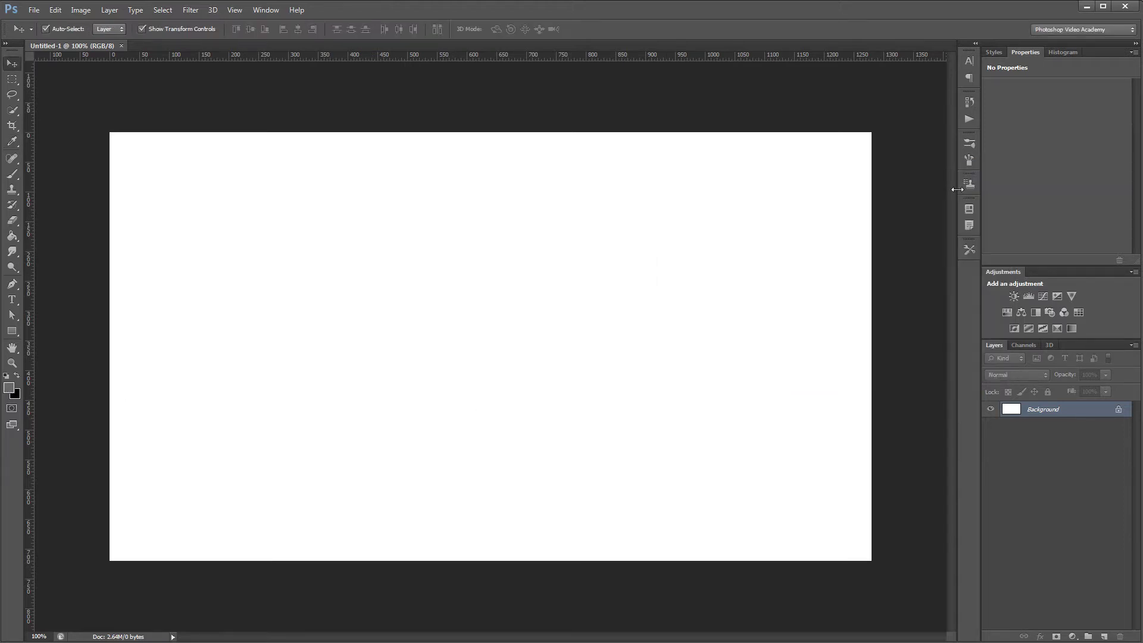
pyautogui.click(12, 236)
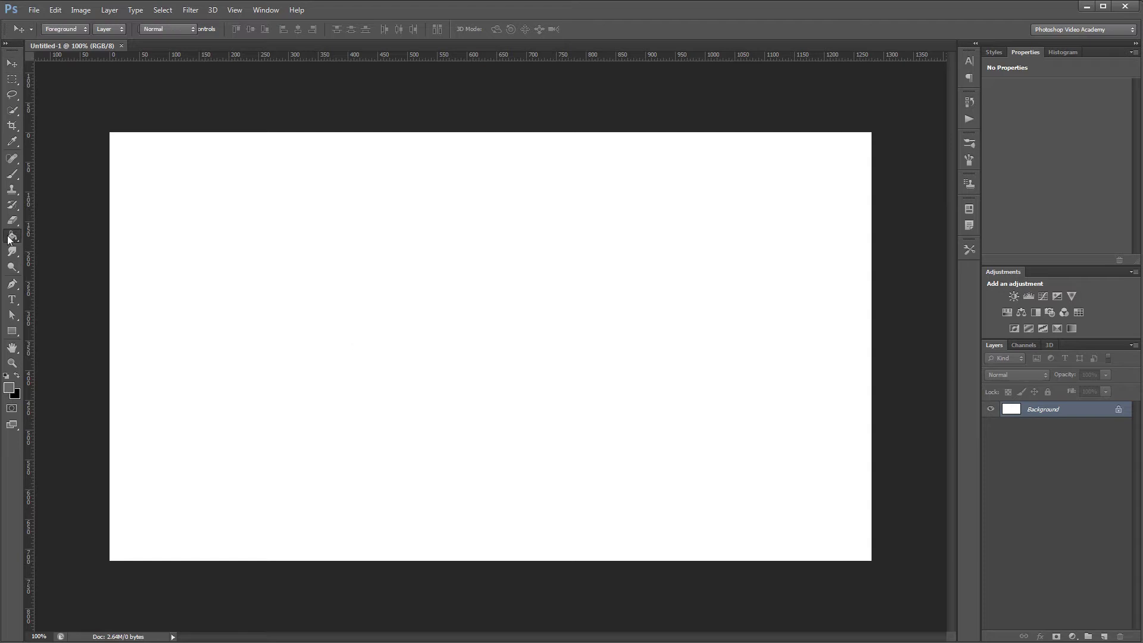
pyautogui.click(414, 307)
# Add 100% Gaussian monochromatic noise to the grey canvas.
pyautogui.press('v')
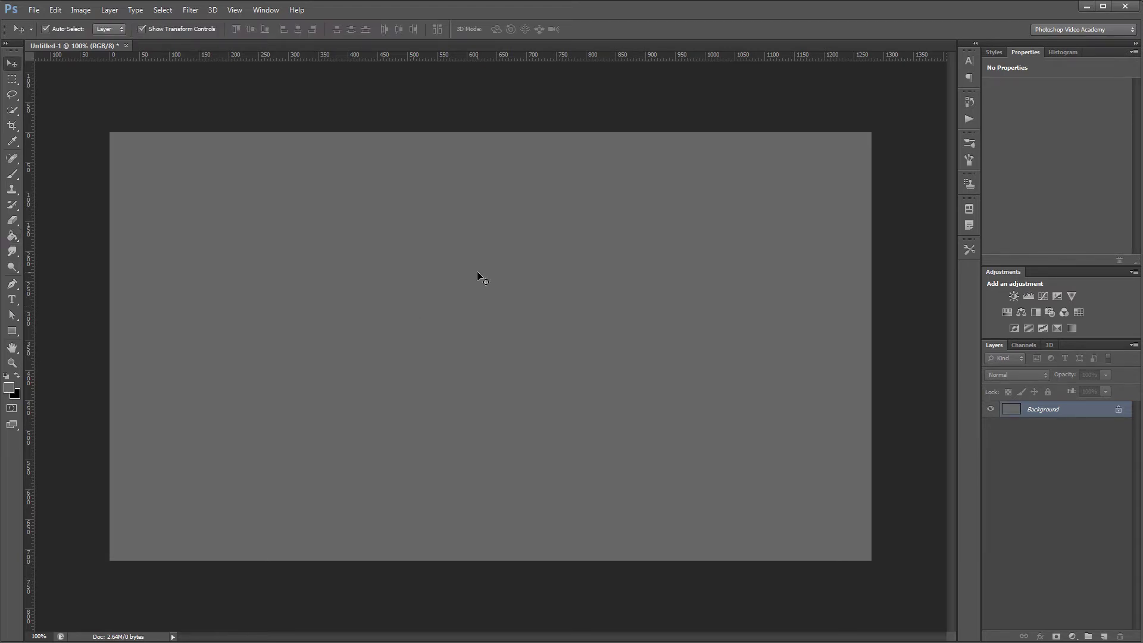
pyautogui.click(190, 10)
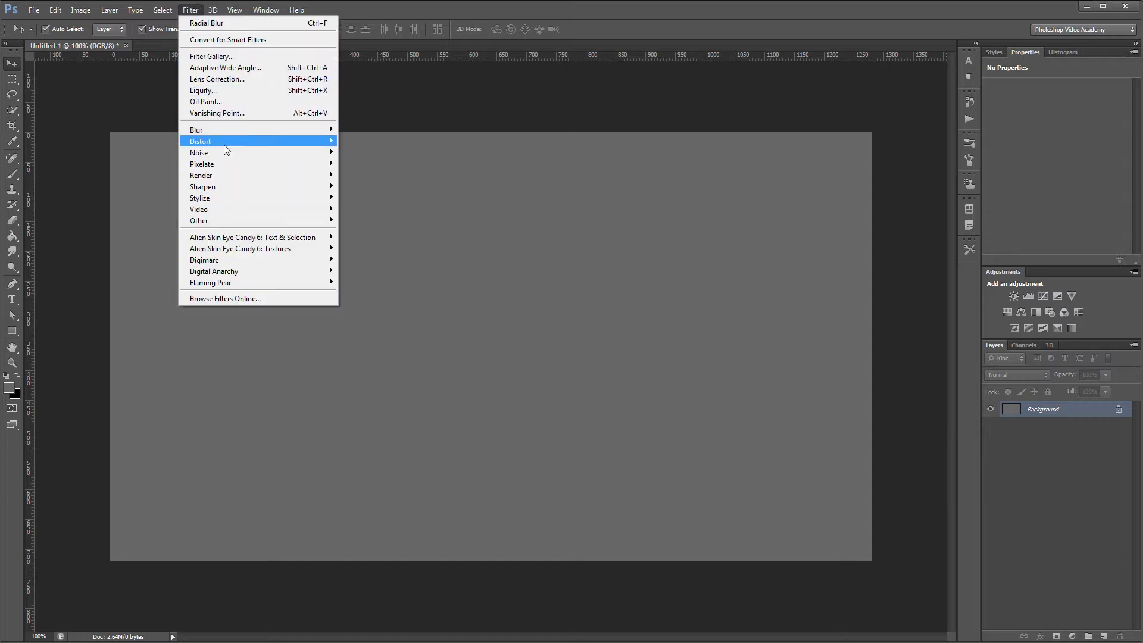
pyautogui.moveTo(227, 154)
pyautogui.click(364, 153)
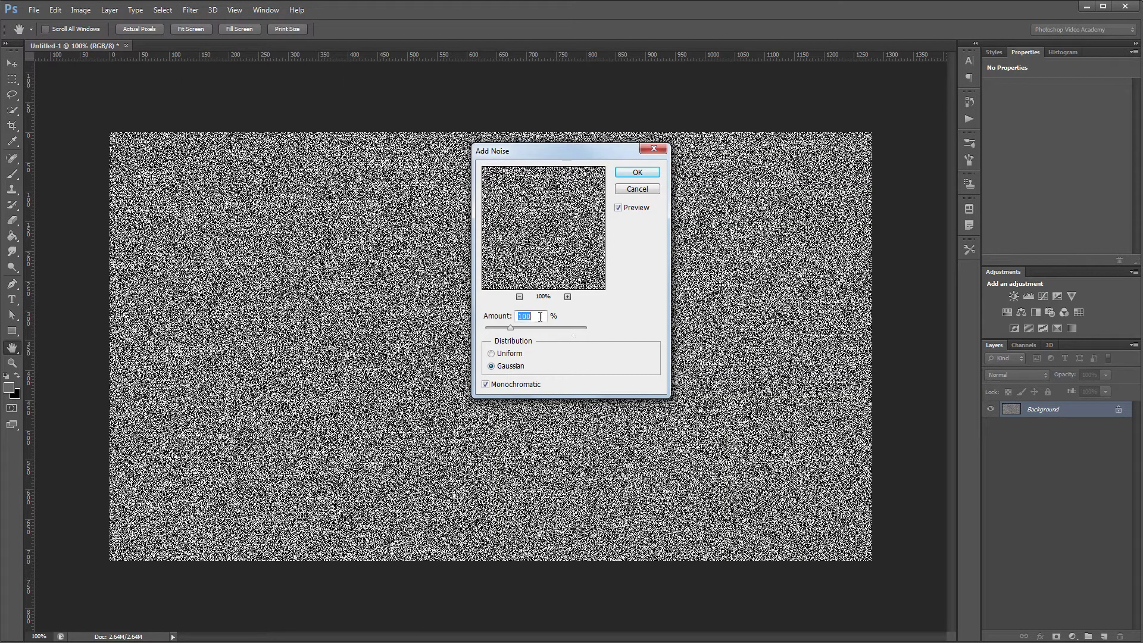
pyautogui.click(540, 316)
pyautogui.click(638, 174)
# Set up a Spin radial blur at Best quality with amount 55.
pyautogui.click(191, 10)
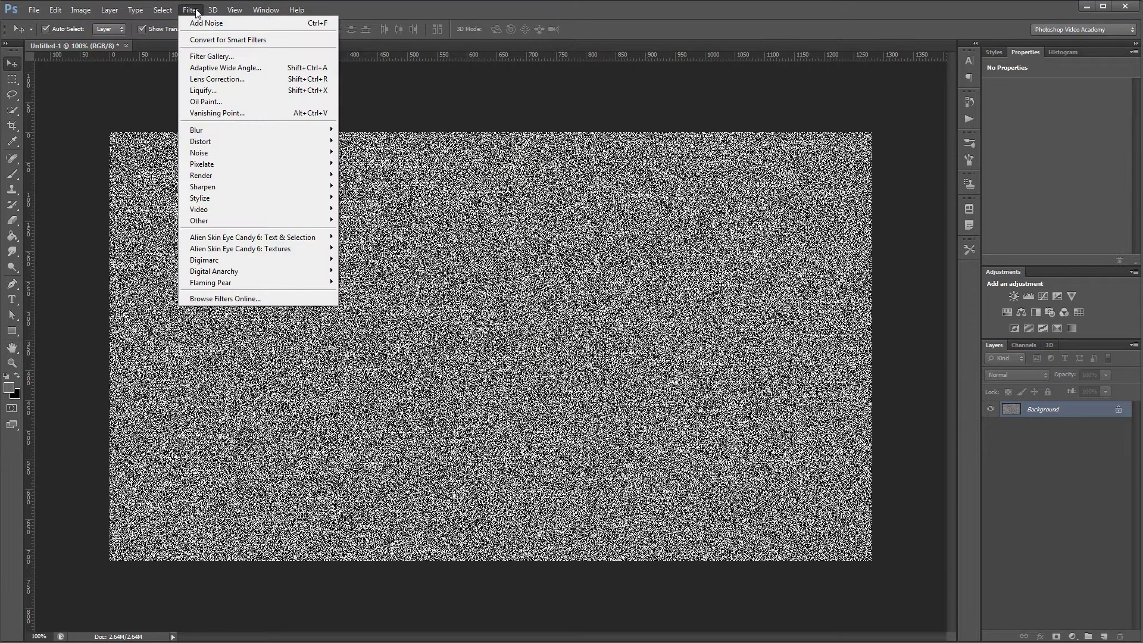
pyautogui.moveTo(279, 138)
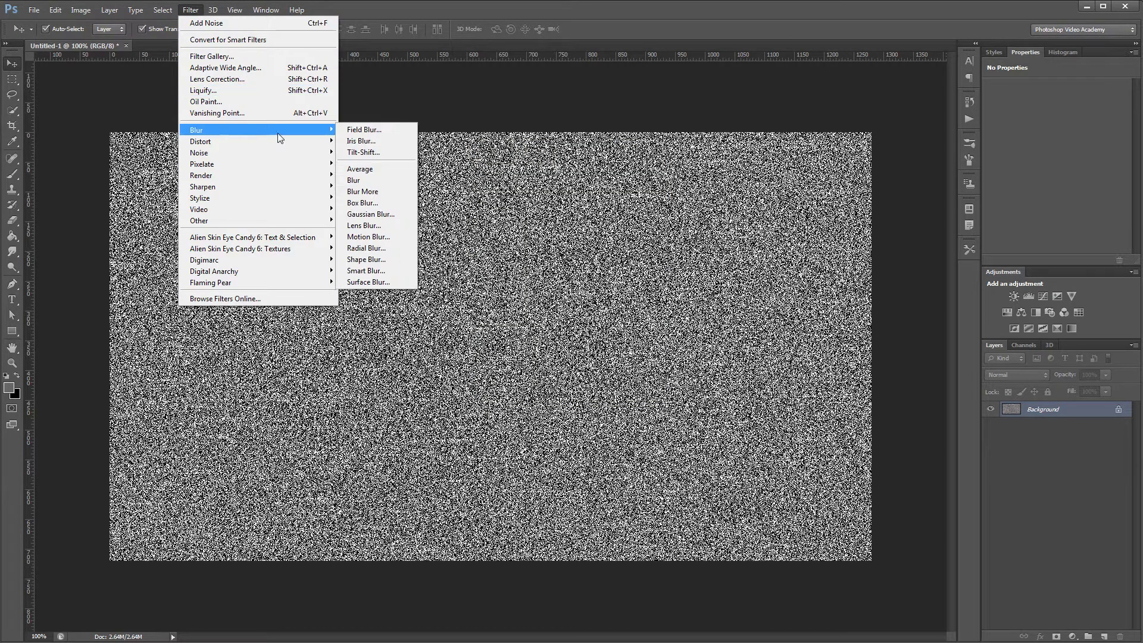
pyautogui.click(366, 249)
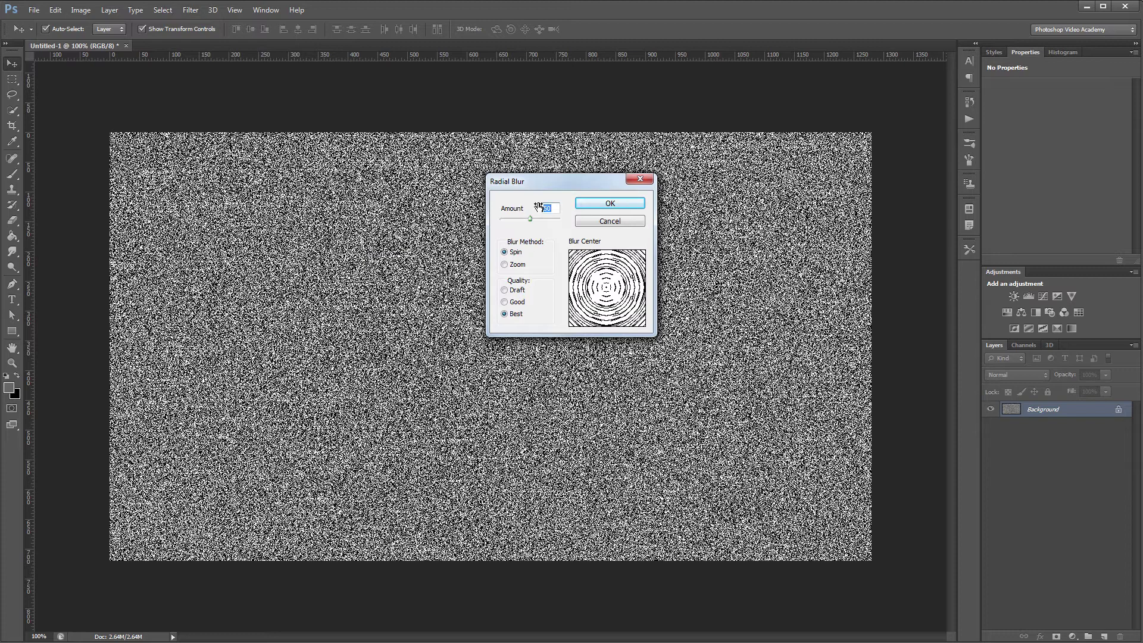
pyautogui.write('55')
# Apply the spin blur and unlock the Background as Layer 0.
pyautogui.click(610, 205)
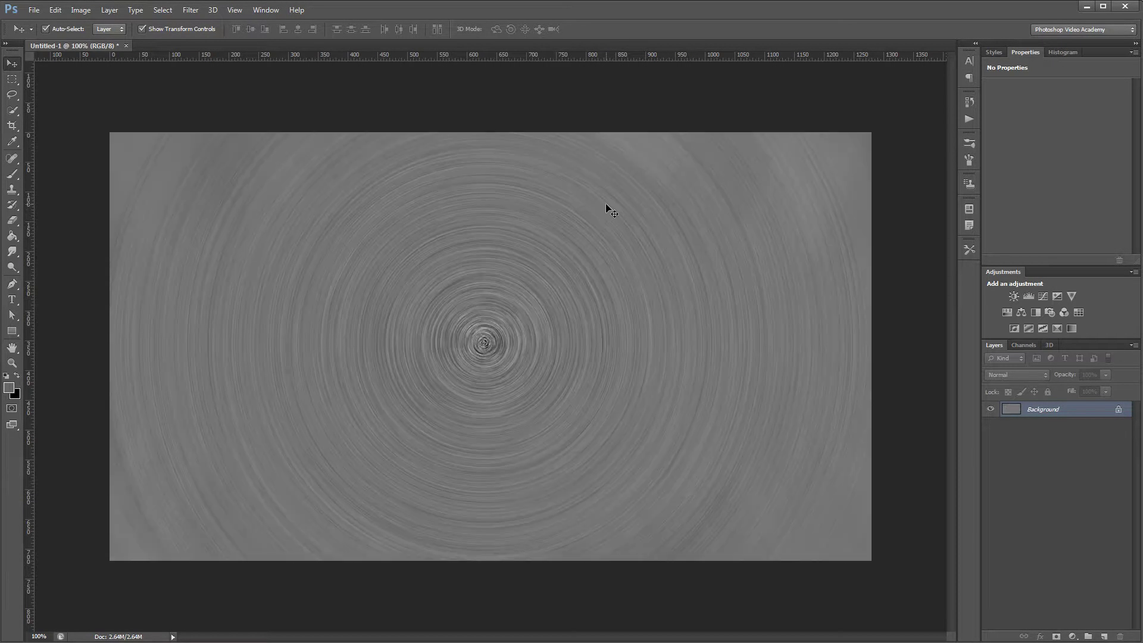
pyautogui.doubleClick(1081, 411)
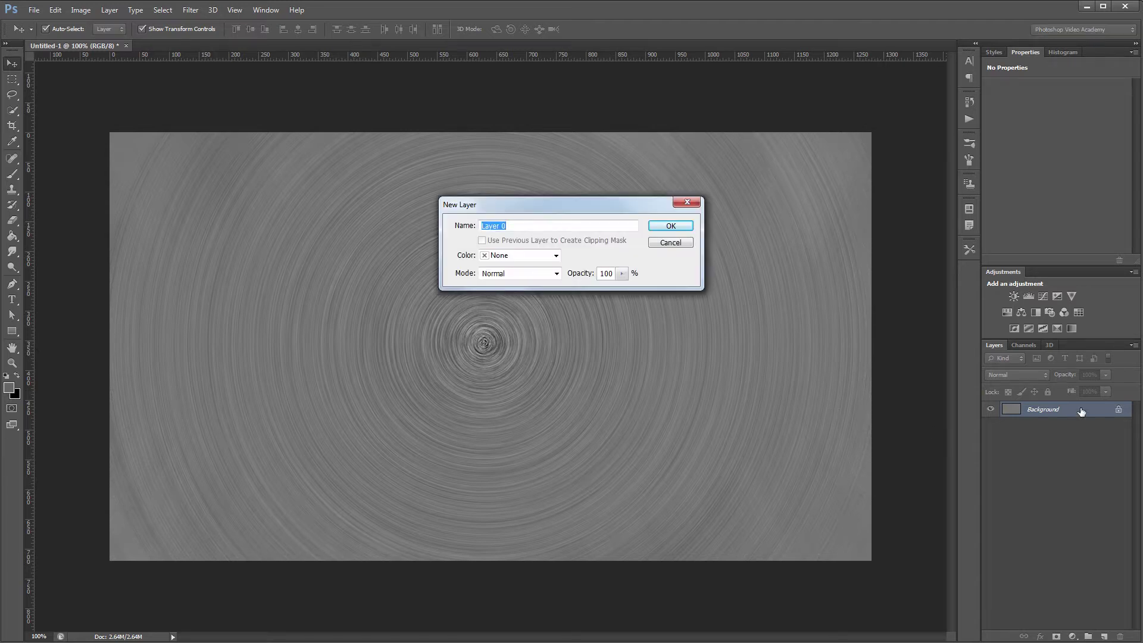
pyautogui.click(671, 227)
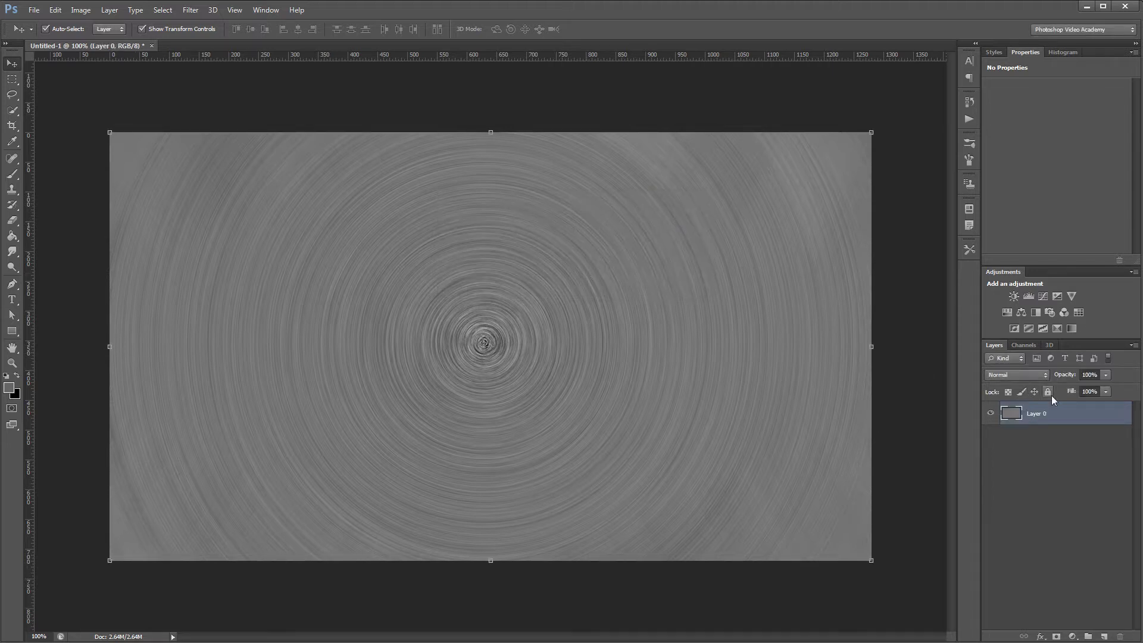
# Give Layer 0 a Linear Burn inner glow at 20% opacity, 150 px size, plus a gradient overlay.
pyautogui.doubleClick(1075, 421)
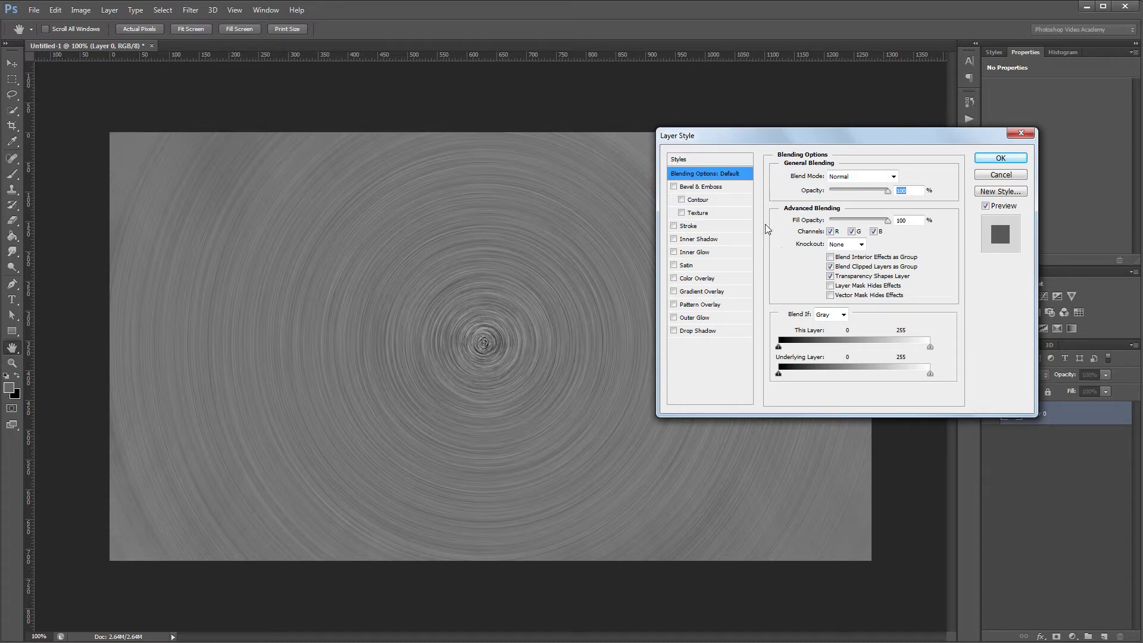
pyautogui.click(692, 253)
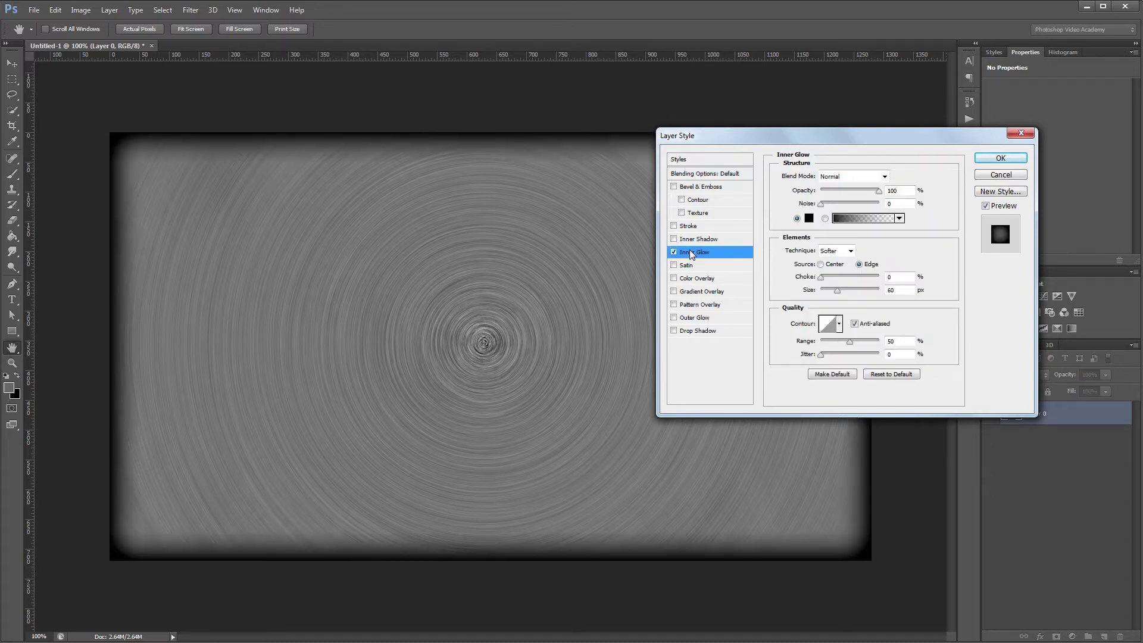
pyautogui.click(834, 176)
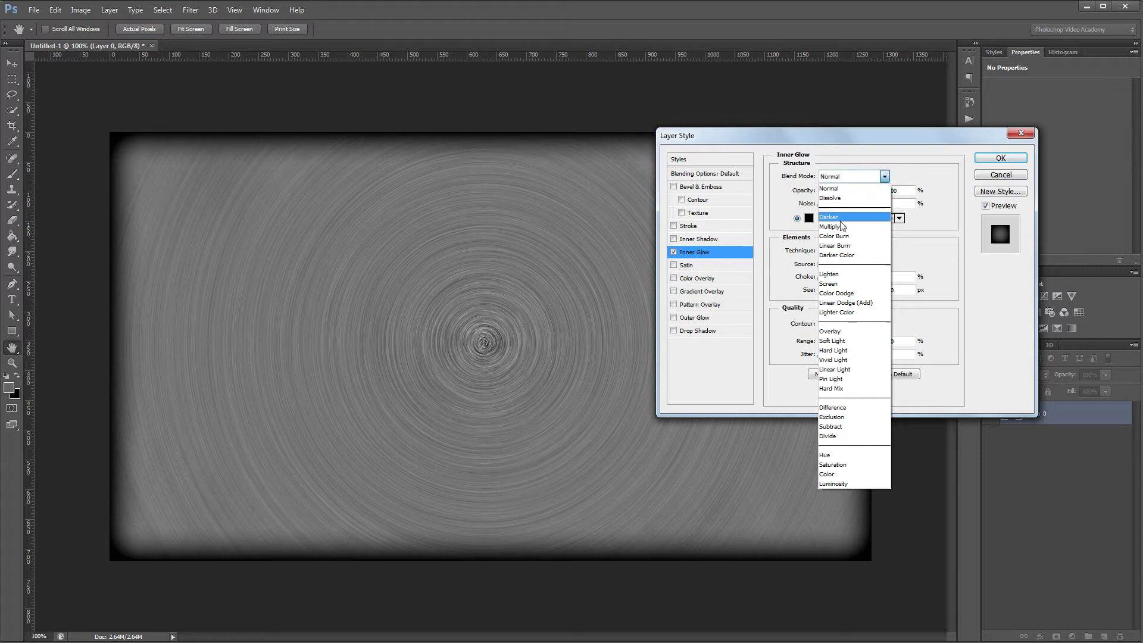
pyautogui.click(842, 245)
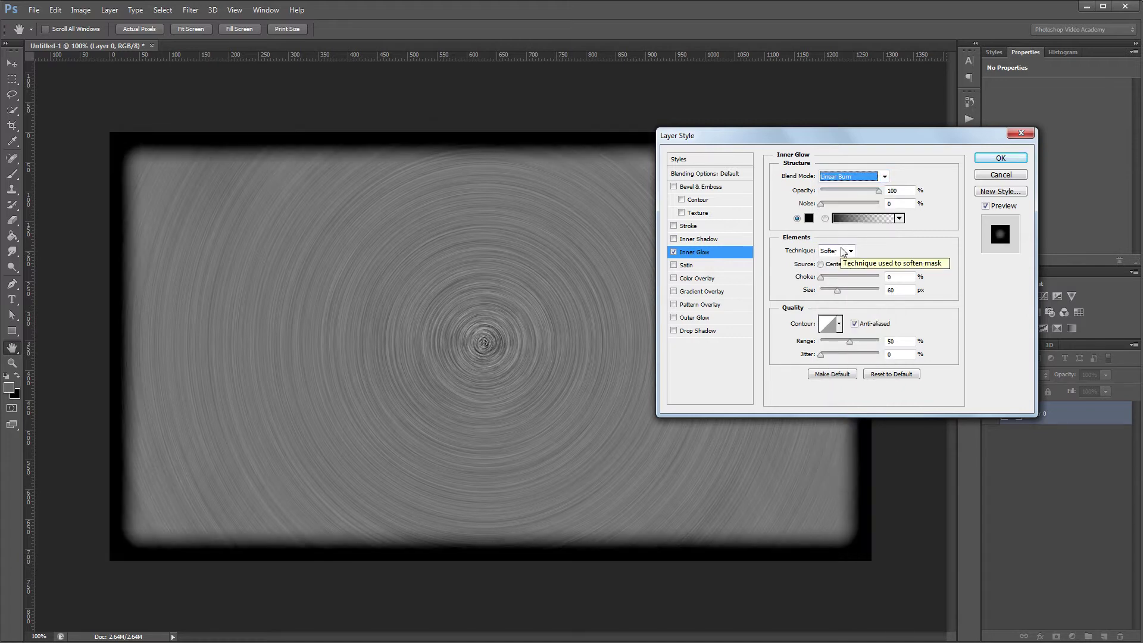
pyautogui.moveTo(879, 191); pyautogui.dragTo(836, 205)
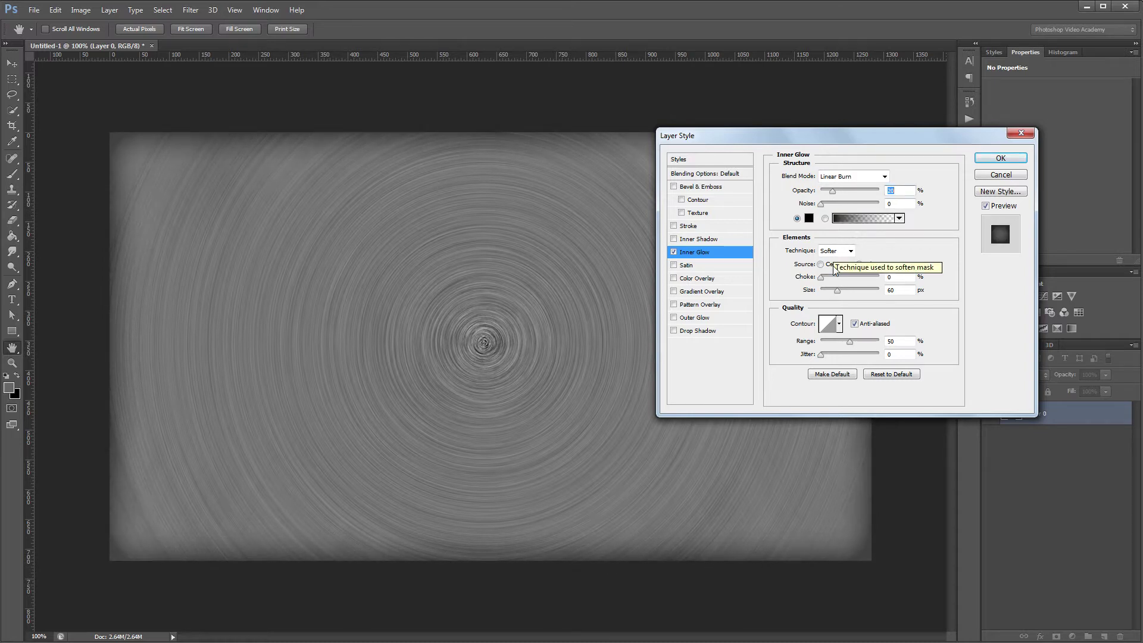
pyautogui.moveTo(838, 291); pyautogui.dragTo(859, 296)
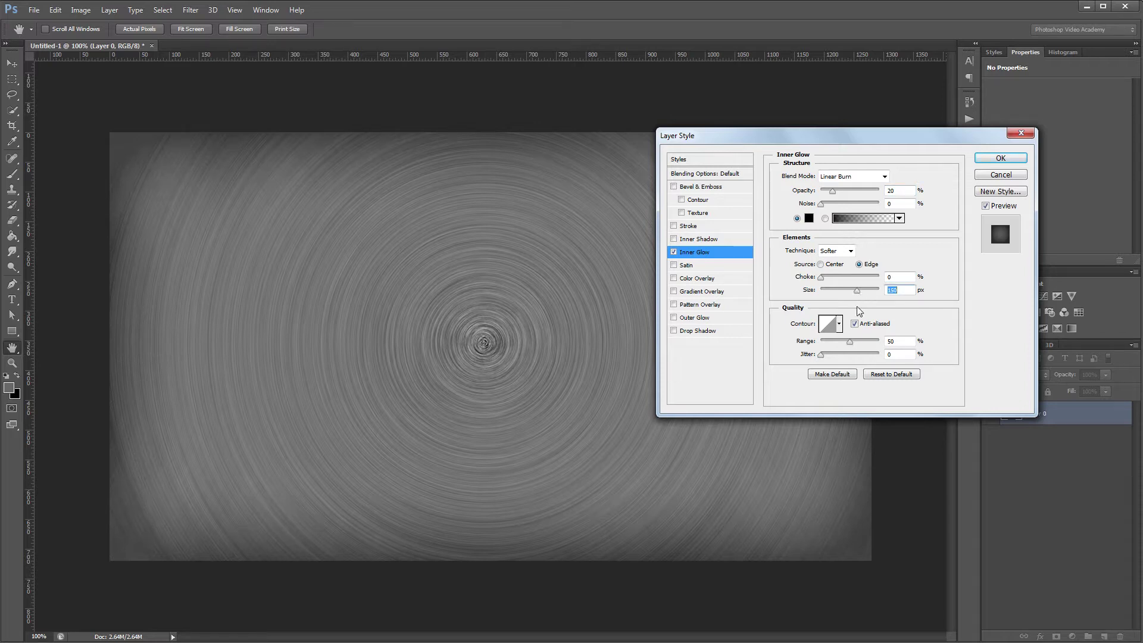
pyautogui.moveTo(849, 341); pyautogui.dragTo(864, 341)
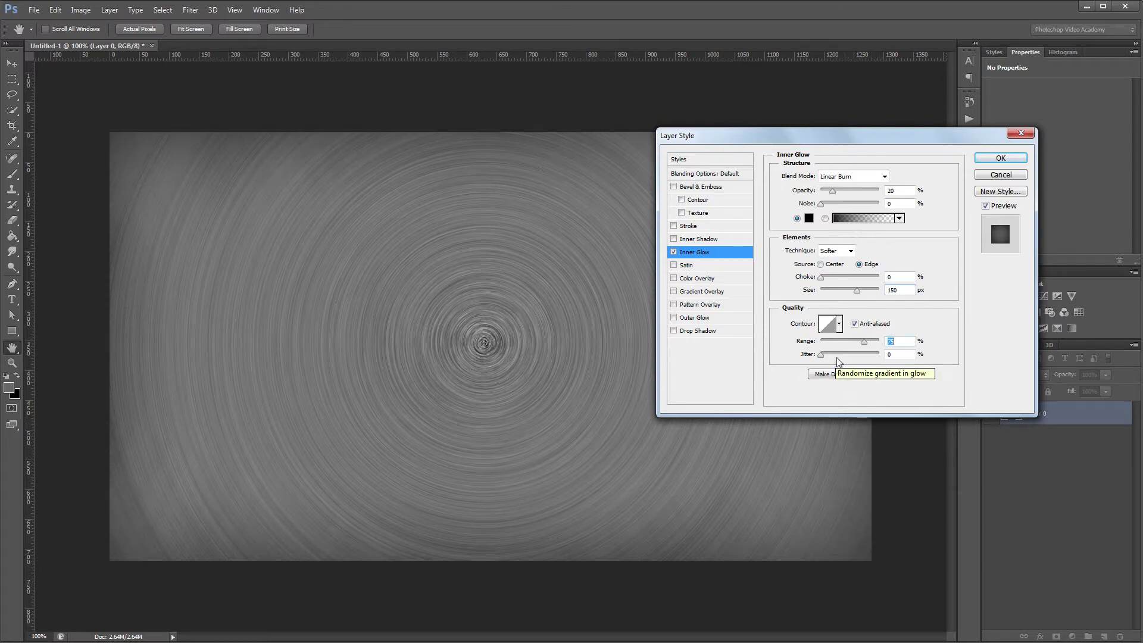
pyautogui.click(685, 292)
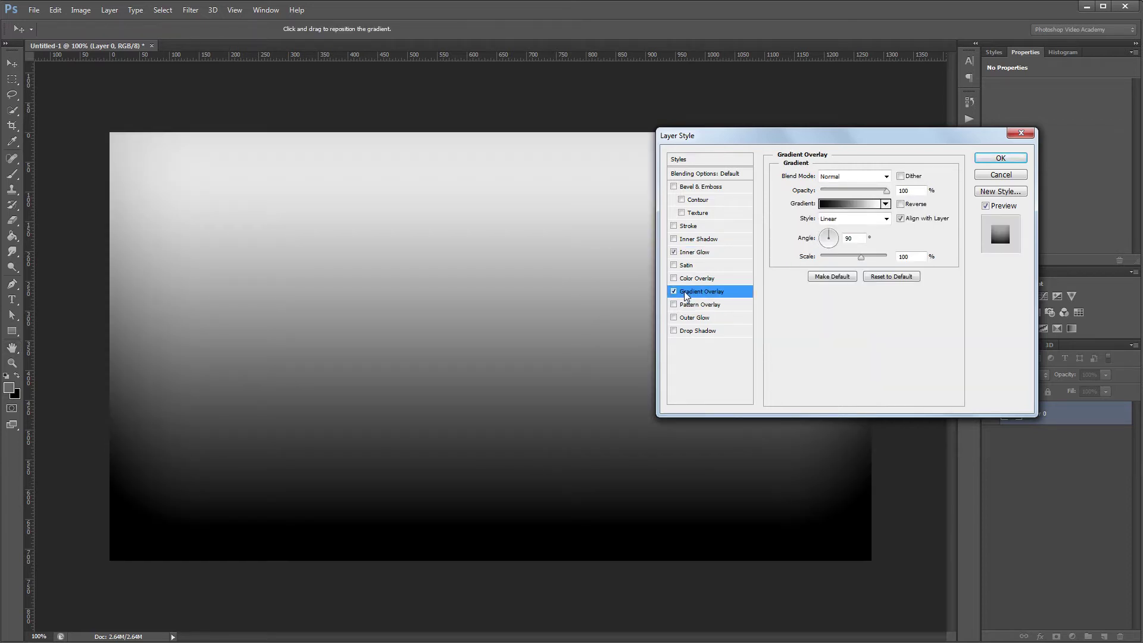
# Switch the overlay to the striped metallic preset in Angle style and bring up its Gradient Editor.
pyautogui.click(886, 204)
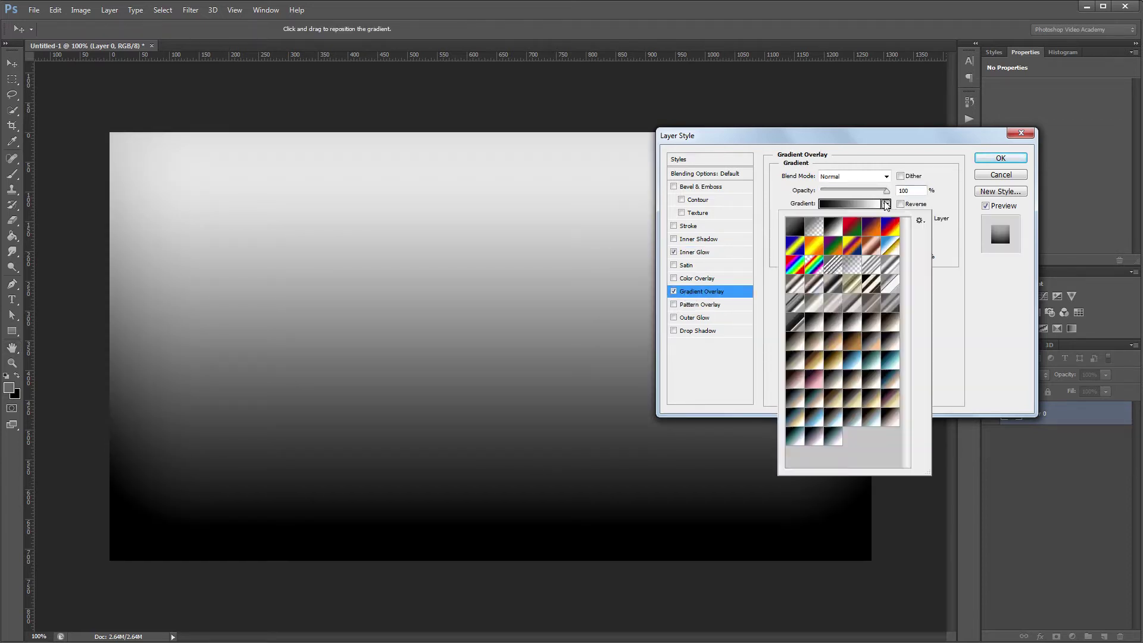
pyautogui.click(870, 267)
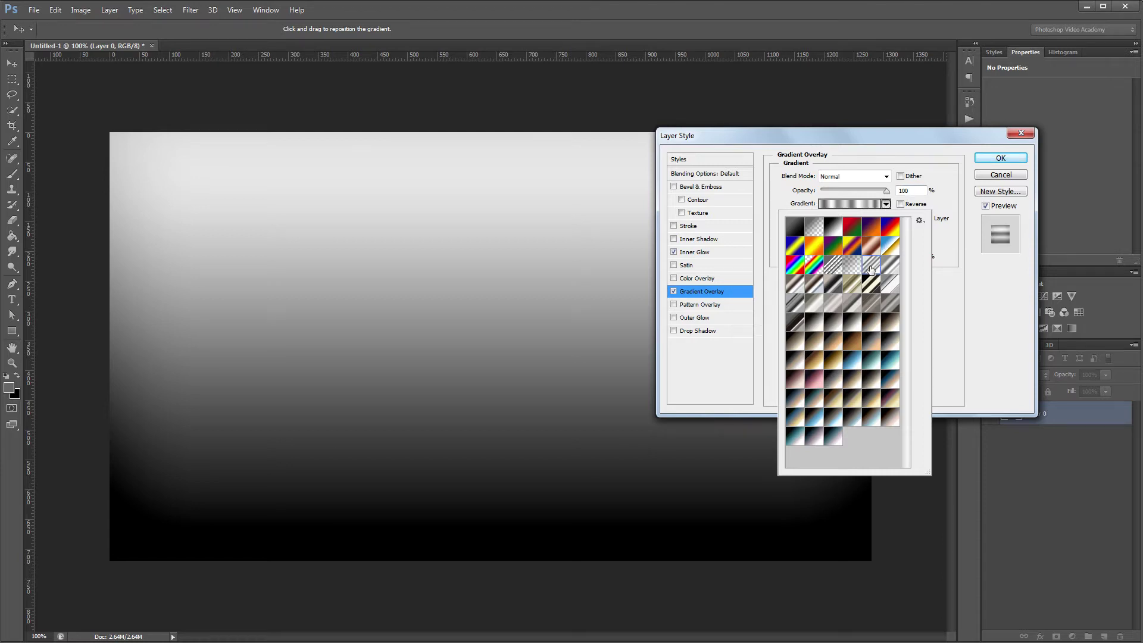
pyautogui.click(1002, 290)
pyautogui.click(842, 219)
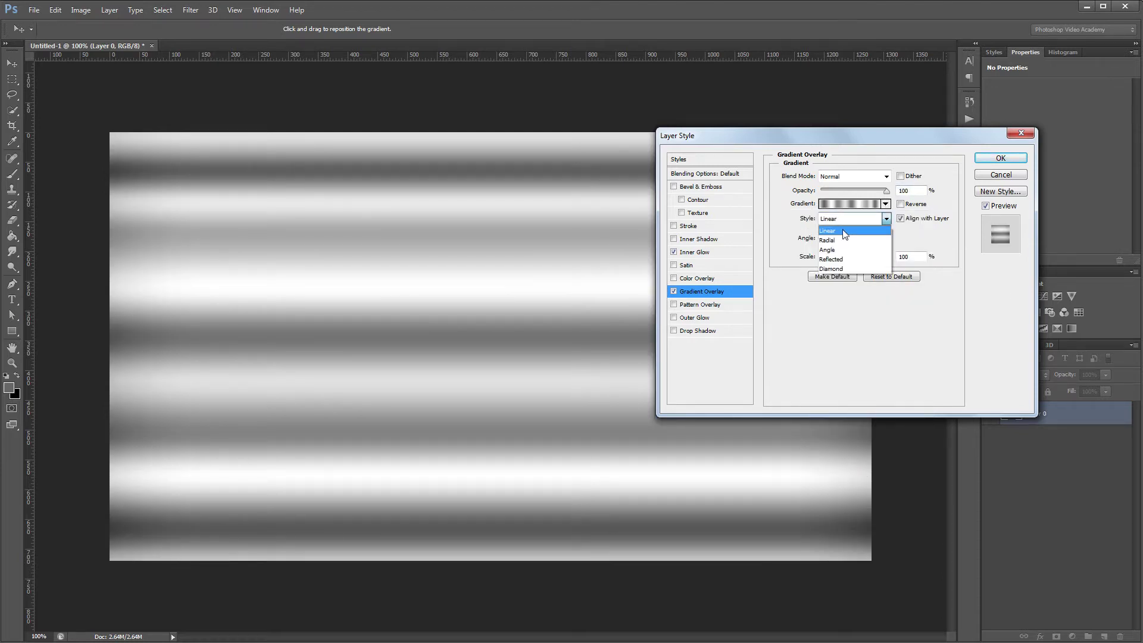
pyautogui.click(849, 250)
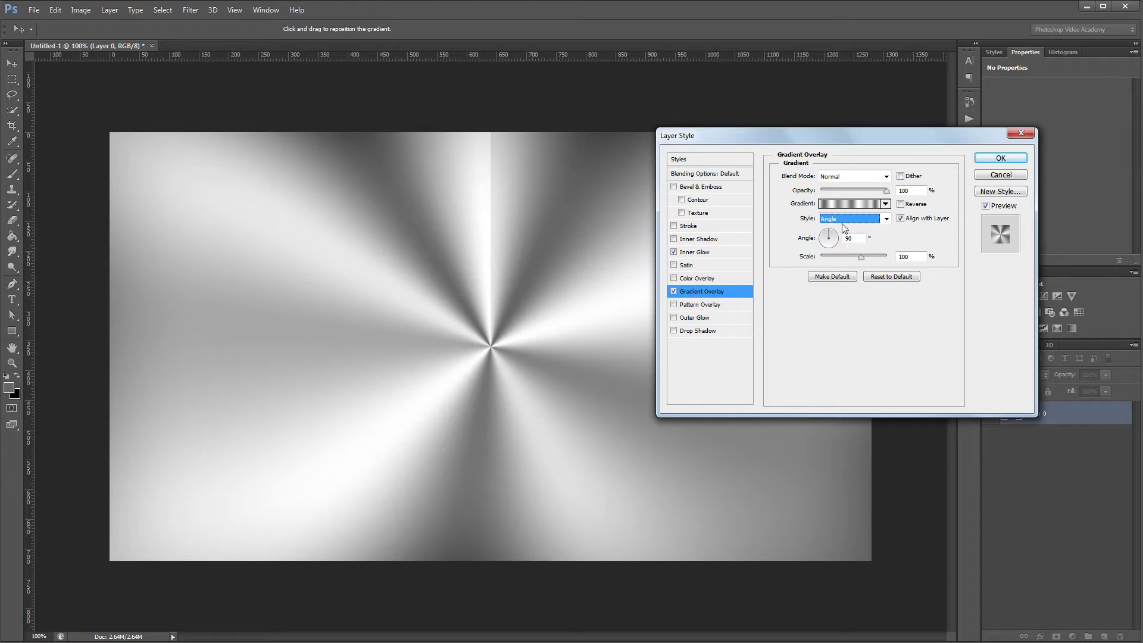
pyautogui.click(847, 205)
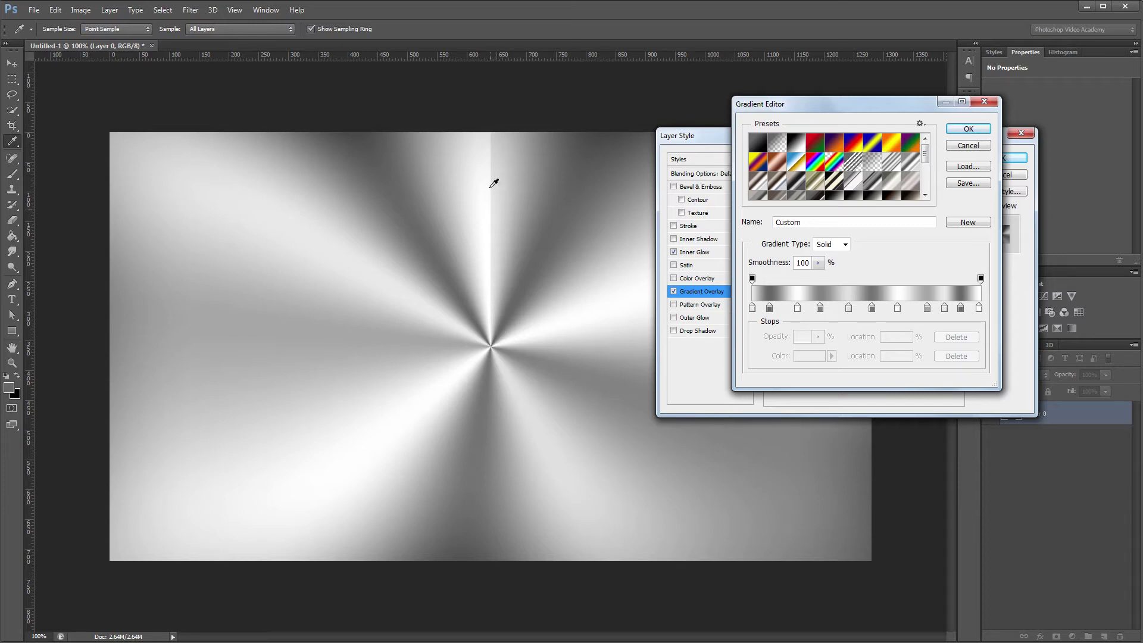
# Make the gradient's first colour stop pure white (R 255) and accept the gradient.
pyautogui.click(752, 309)
pyautogui.click(809, 355)
pyautogui.write('255')
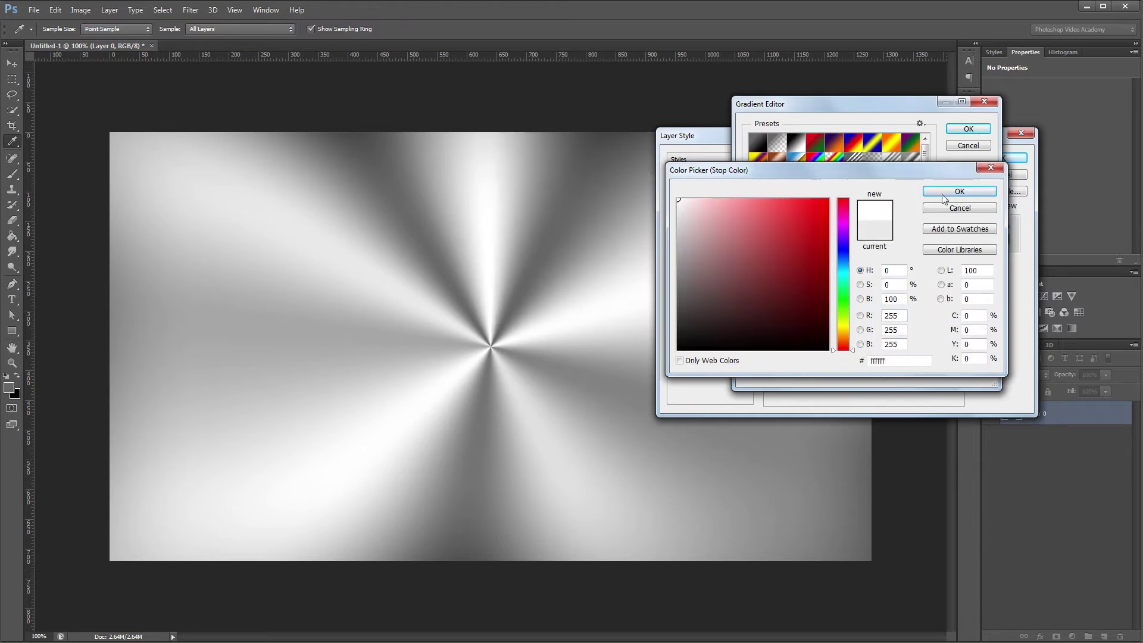
pyautogui.click(943, 193)
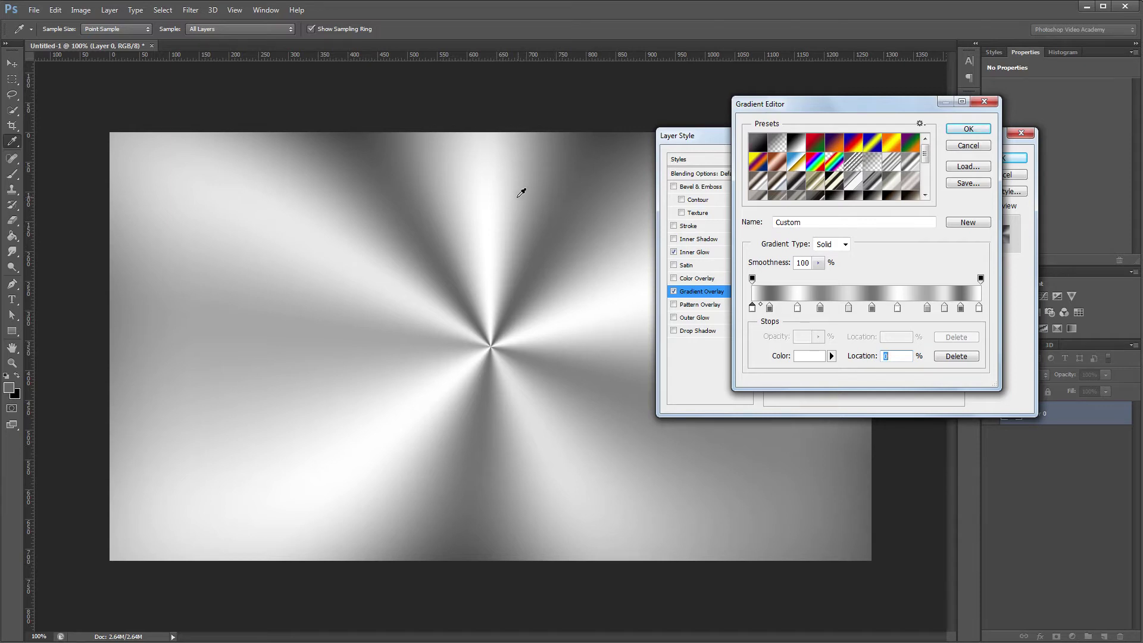
pyautogui.click(969, 129)
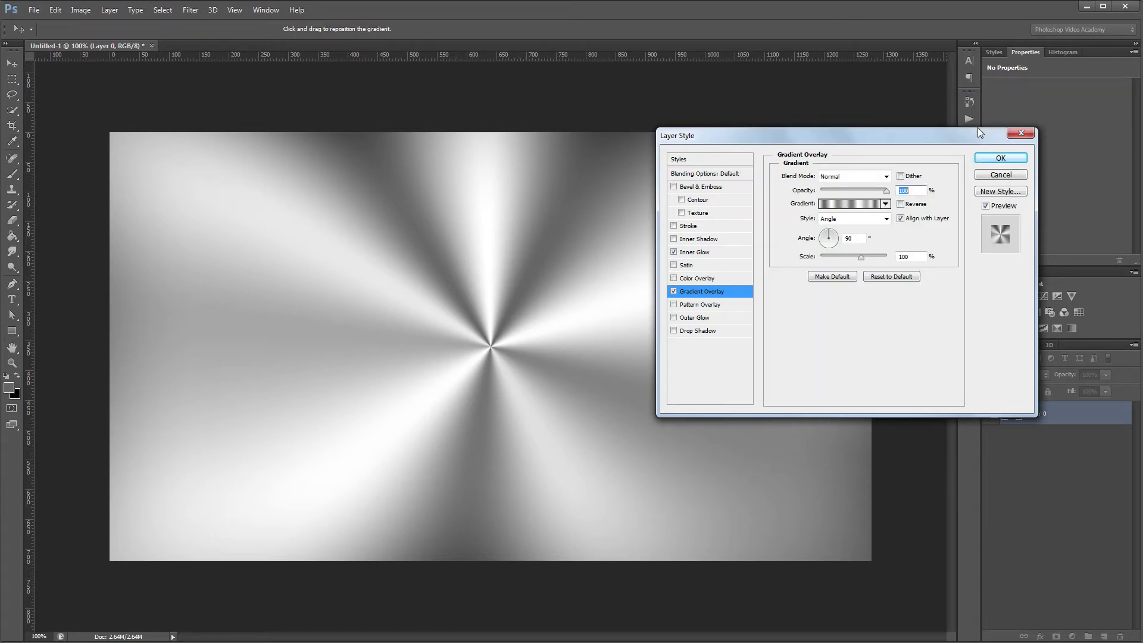
# Blend the gradient overlay in Overlay mode at 75% opacity, centred, and apply the style.
pyautogui.click(845, 176)
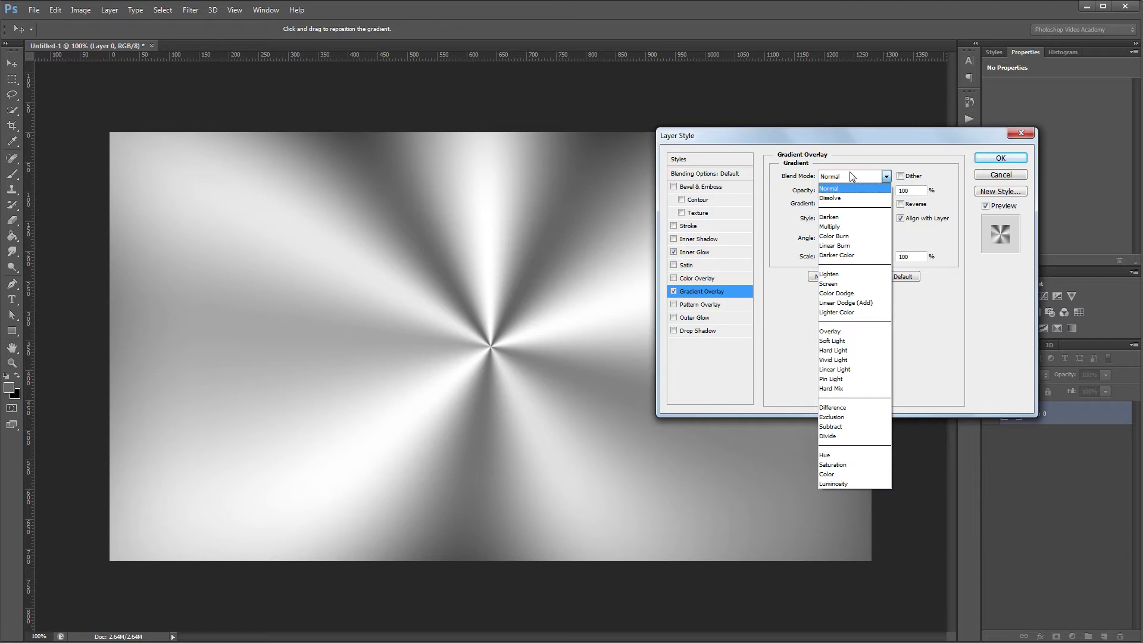
pyautogui.click(831, 331)
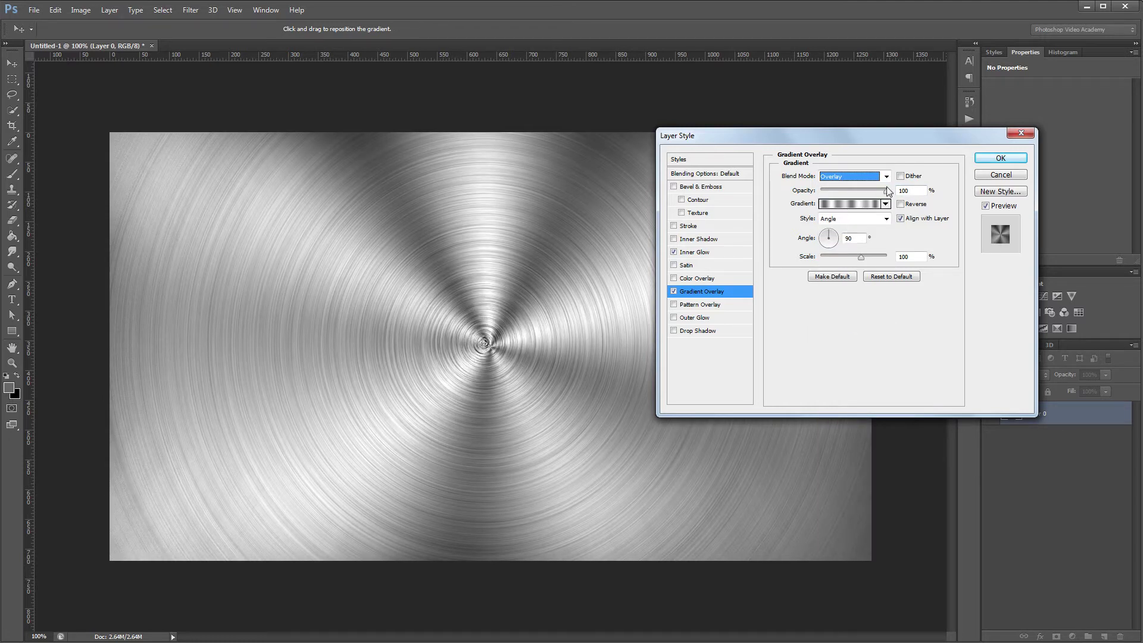
pyautogui.moveTo(890, 192); pyautogui.dragTo(870, 199)
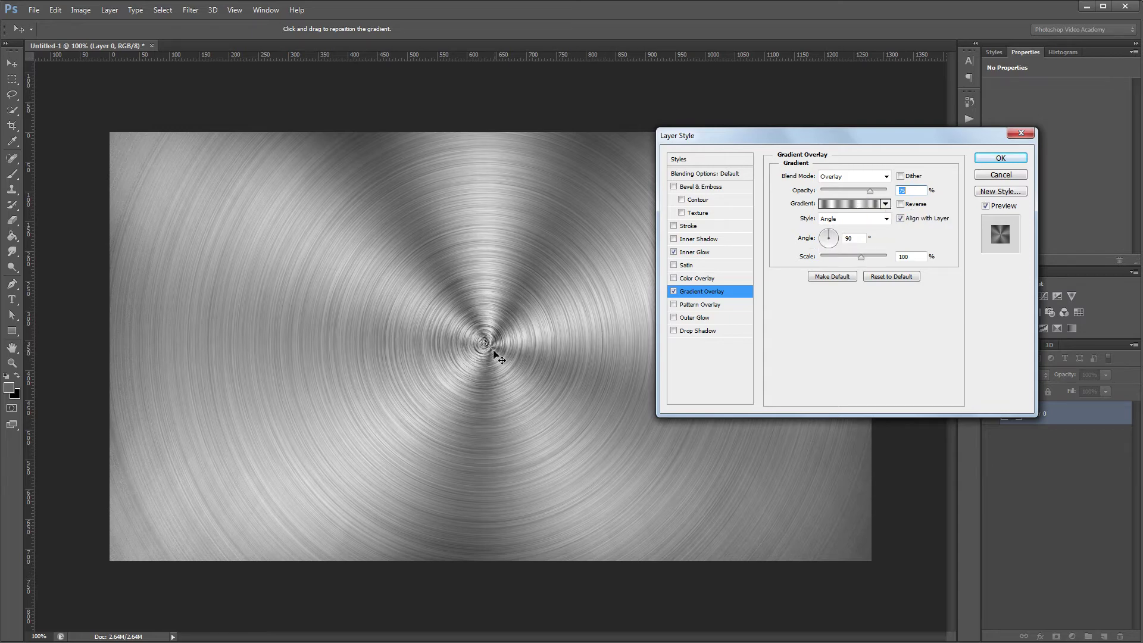
pyautogui.moveTo(498, 349)
pyautogui.mouseDown()
pyautogui.moveTo(579, 288)
pyautogui.moveTo(592, 331)
pyautogui.mouseUp()
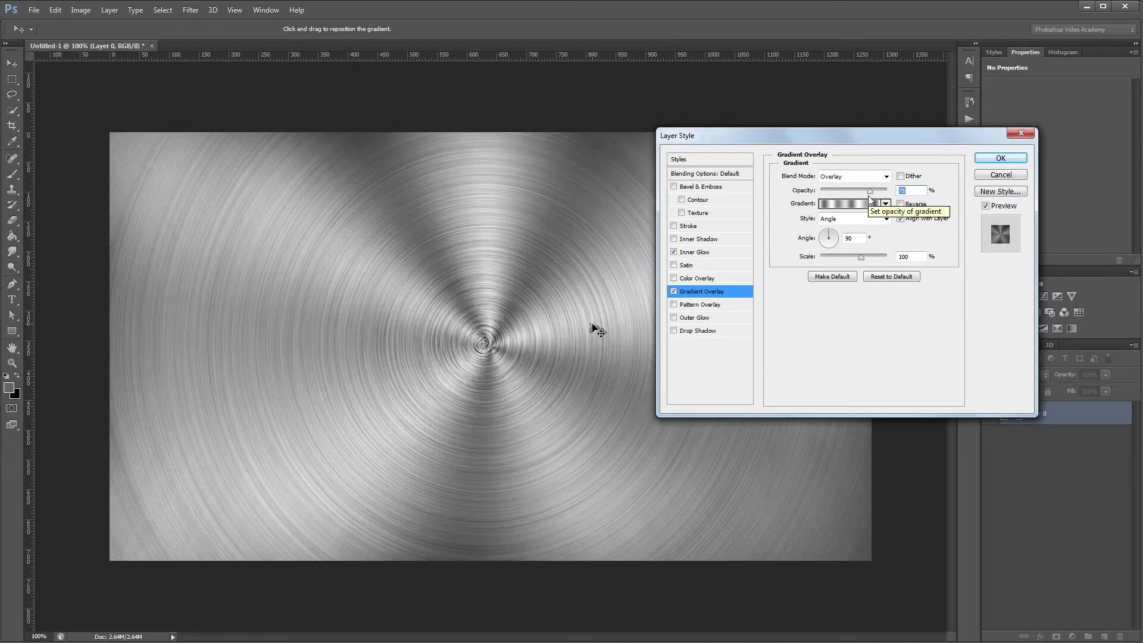
pyautogui.moveTo(592, 325); pyautogui.dragTo(486, 346)
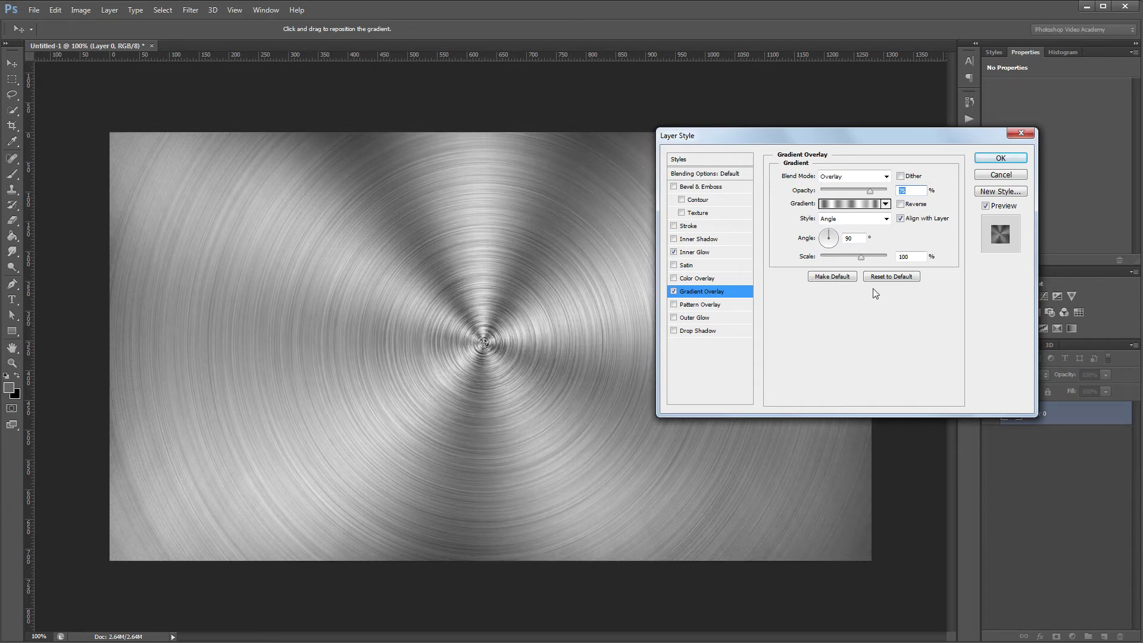
pyautogui.click(1001, 158)
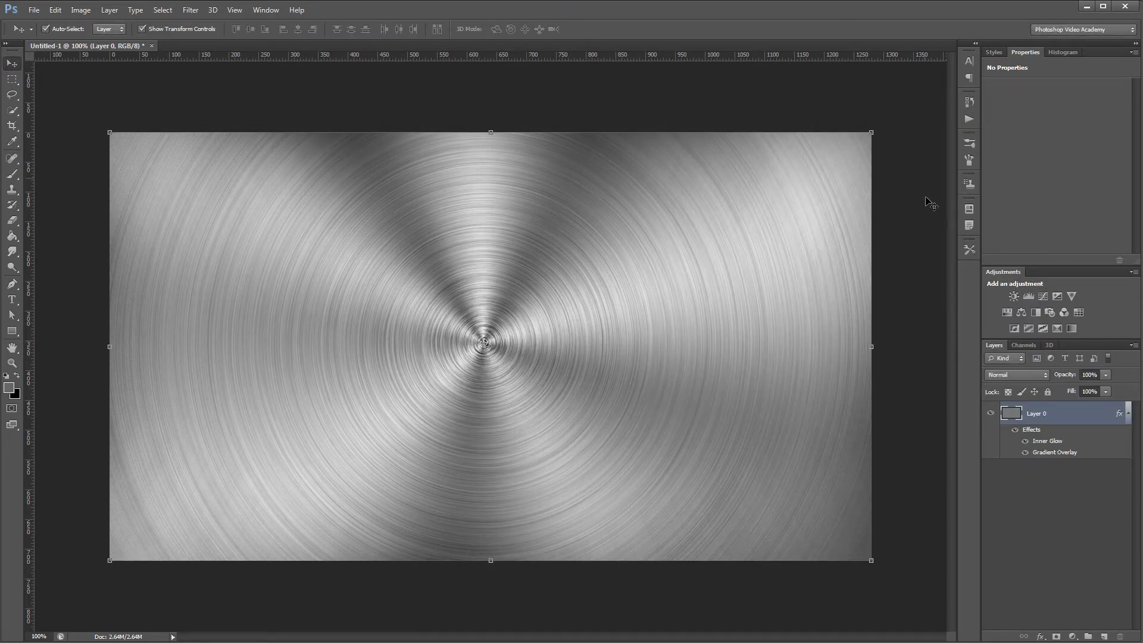
# Add a pale blue #d7e3f2 Solid Color fill layer set to Color blend mode.
pyautogui.click(1072, 636)
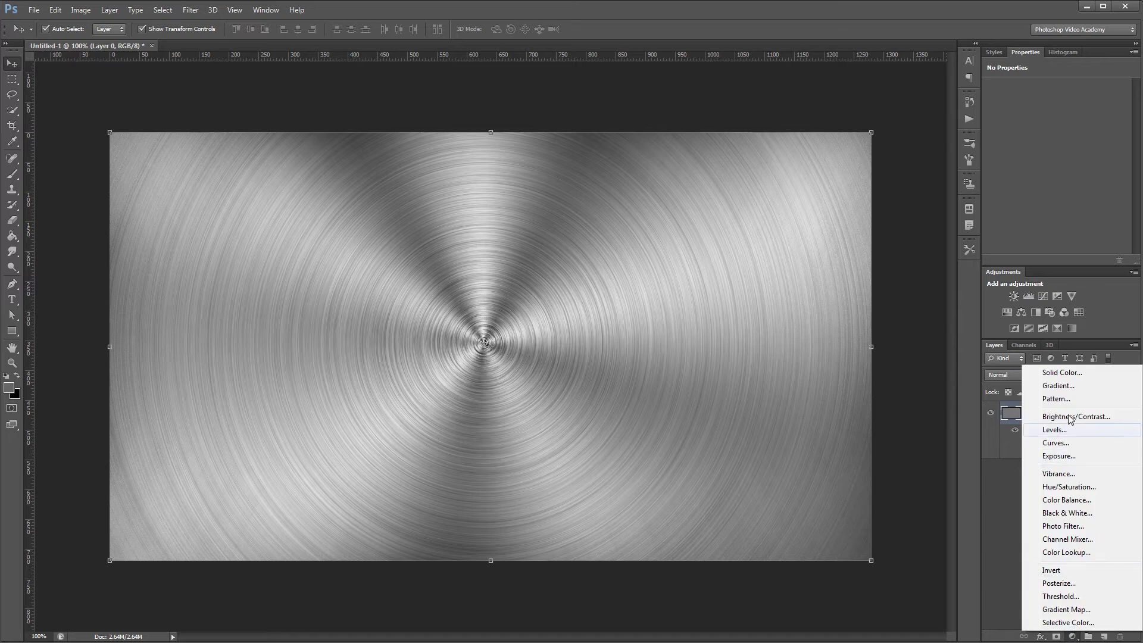
pyautogui.click(1070, 375)
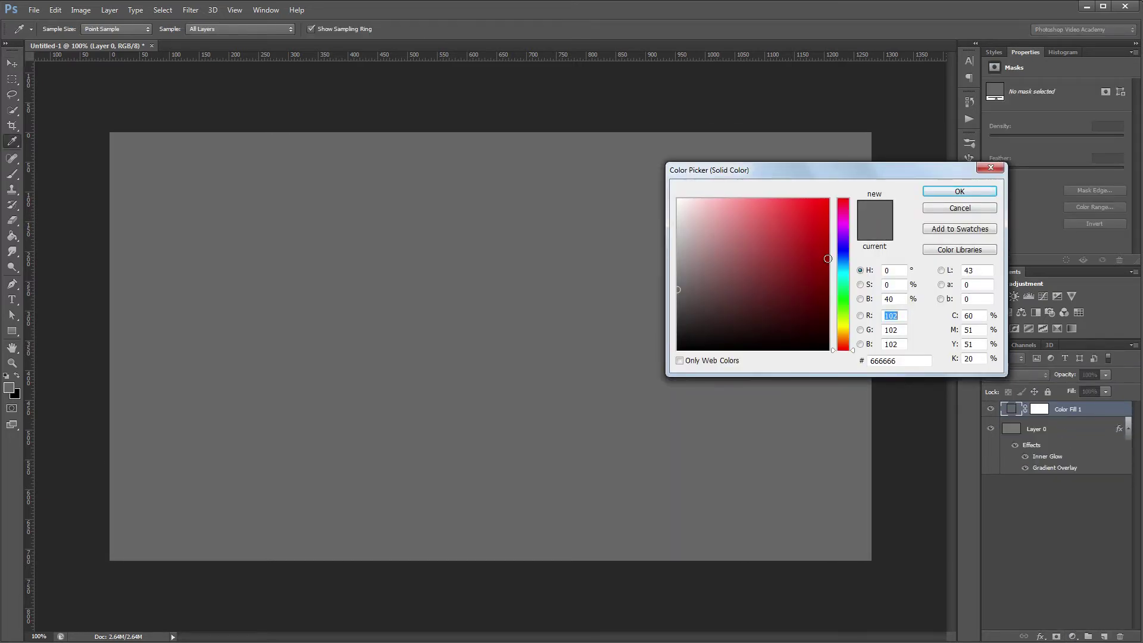
pyautogui.click(851, 260)
pyautogui.click(690, 208)
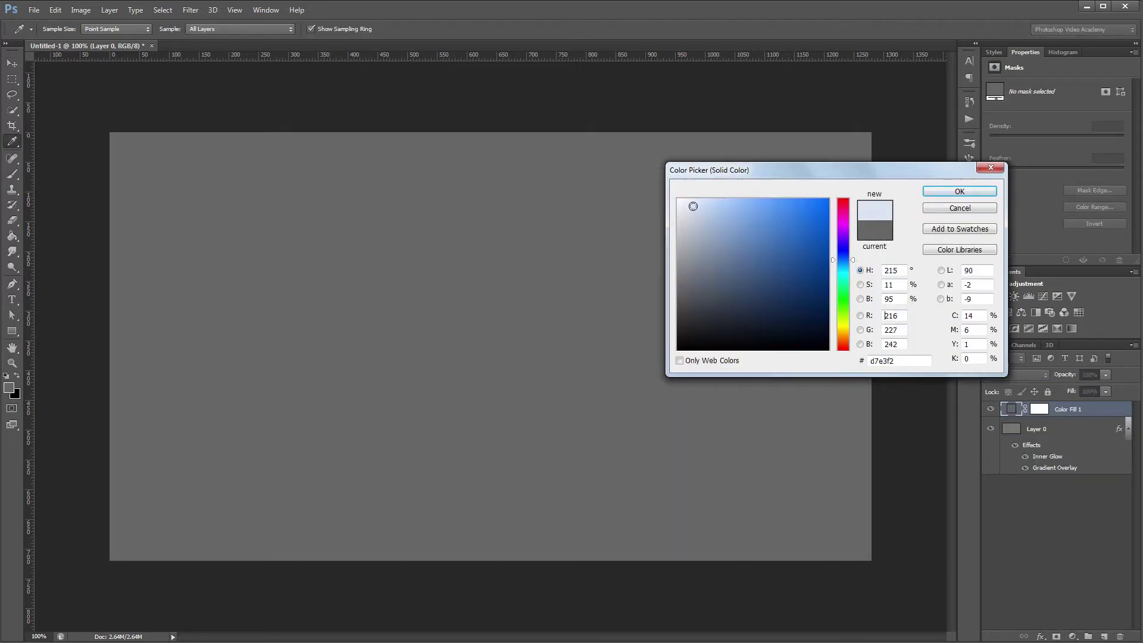
pyautogui.press('Return')
pyautogui.press('v')
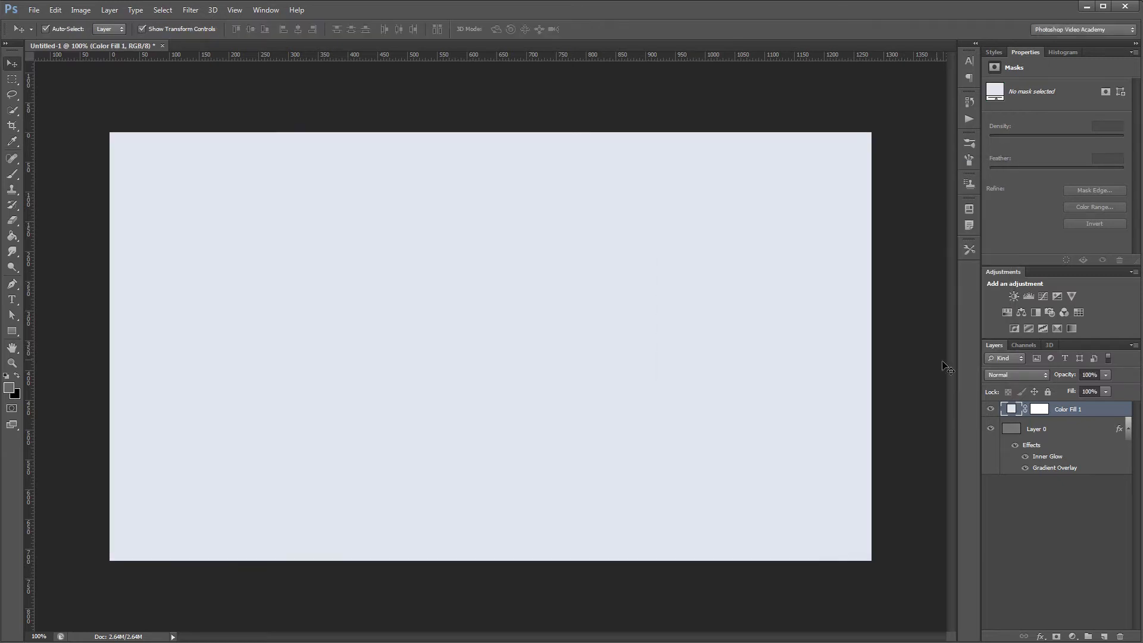
pyautogui.click(1006, 374)
pyautogui.click(1010, 620)
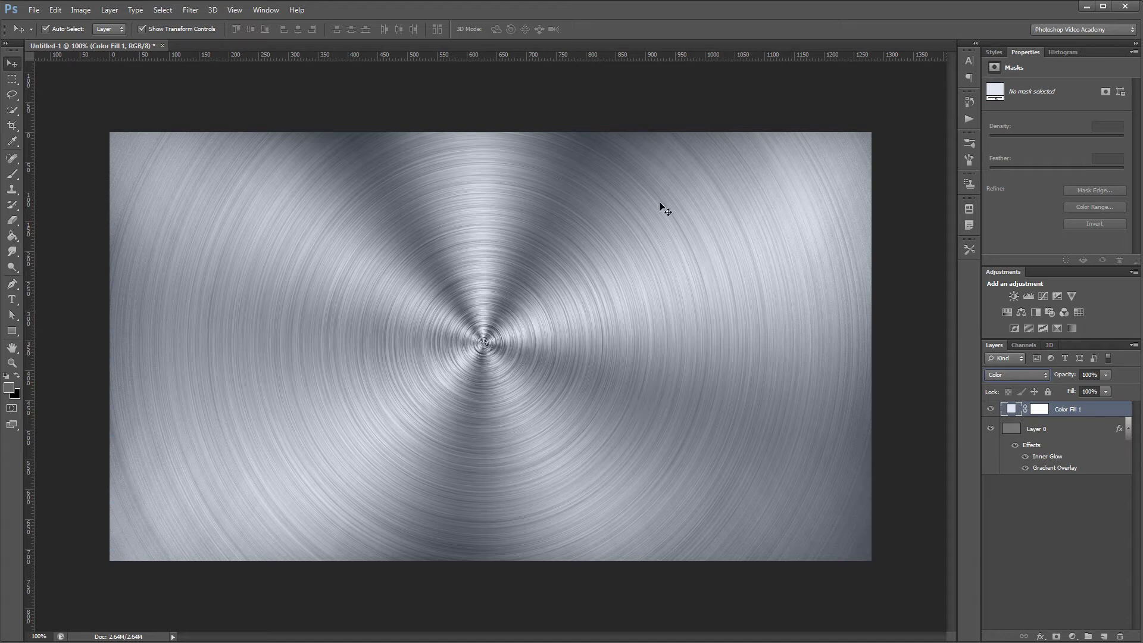
# Add a Curves layer mapping 64→37 and 200→226 to darken shadows and brighten highlights.
pyautogui.click(1042, 295)
pyautogui.moveTo(1040, 198); pyautogui.dragTo(1040, 209)
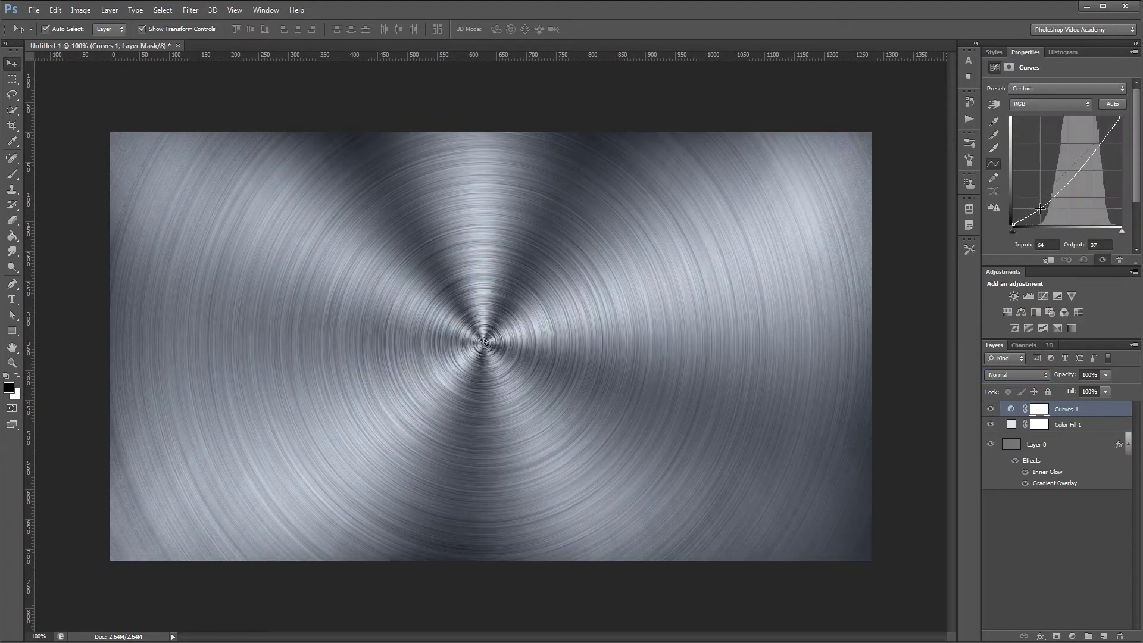
pyautogui.moveTo(1094, 146); pyautogui.dragTo(1097, 128)
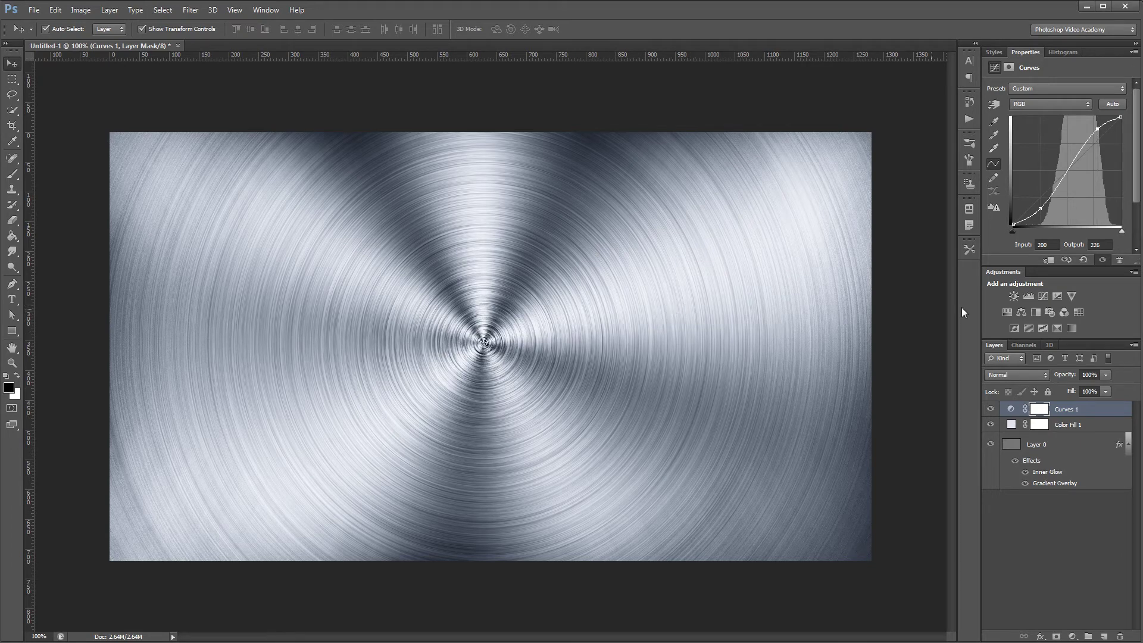
# Add a Levels layer with input black at 18 and white at 246.
pyautogui.click(1029, 296)
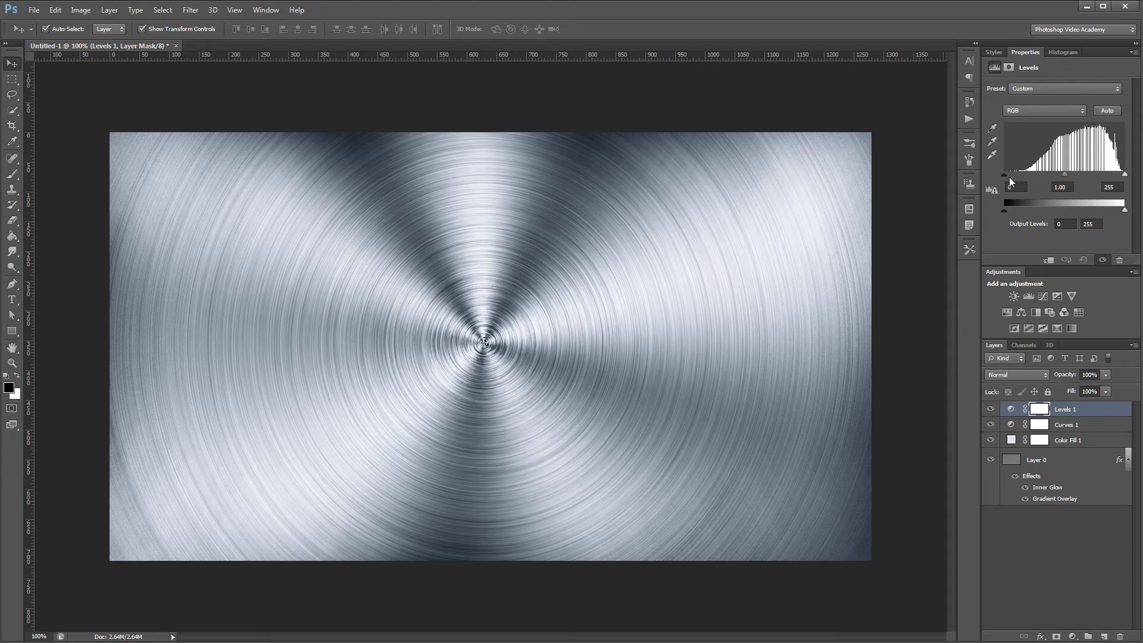
pyautogui.moveTo(1008, 177); pyautogui.dragTo(1015, 177)
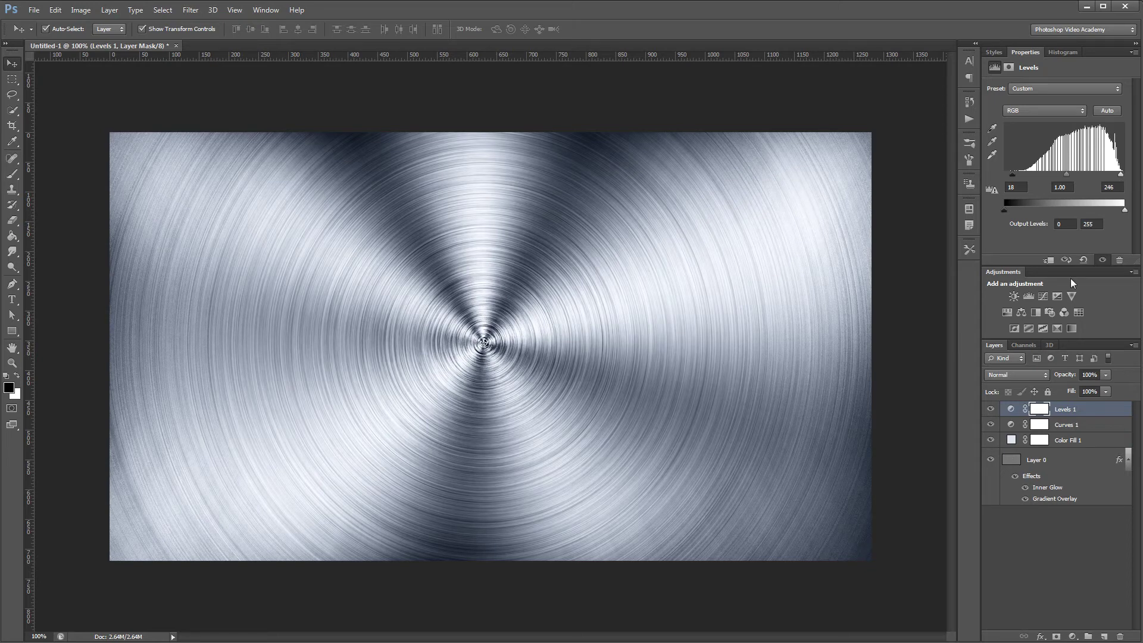
pyautogui.click(1046, 461)
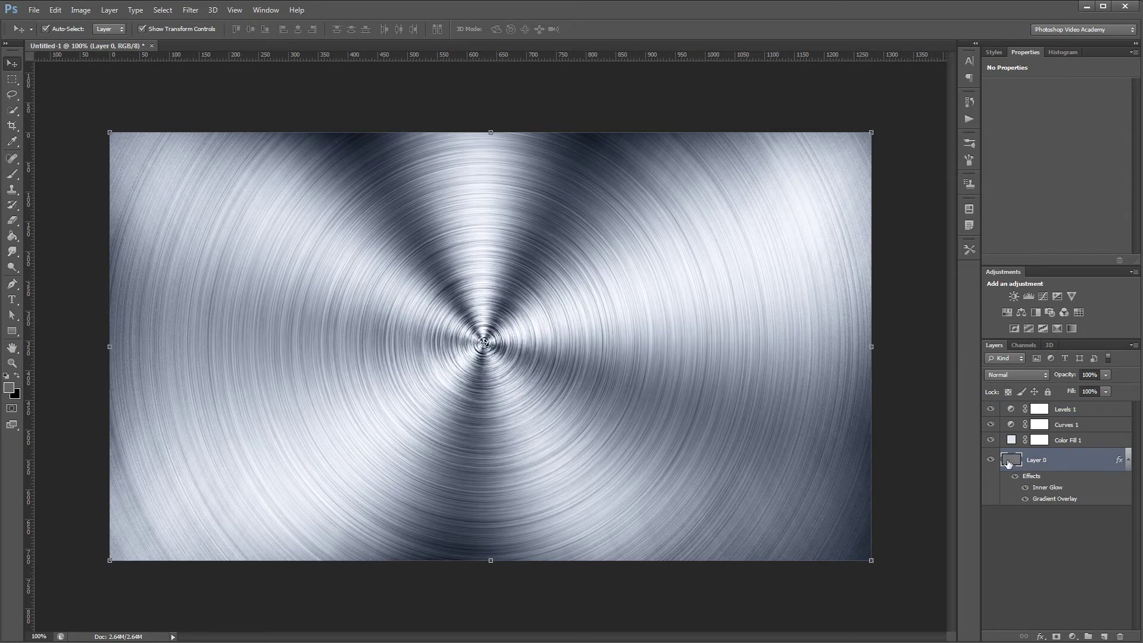
# Set up a soft brush with #666666 grey foreground at 10% opacity.
pyautogui.press('b')
pyautogui.press('x')
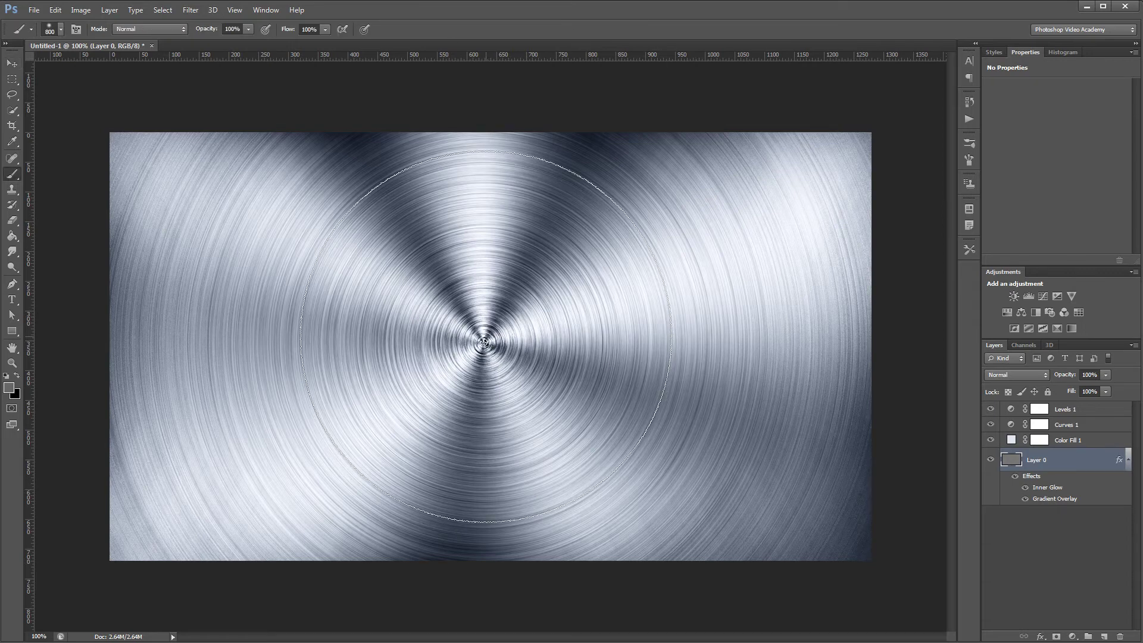
pyautogui.keyDown('alt'); pyautogui.scroll(4, 486, 344); pyautogui.keyUp('alt')
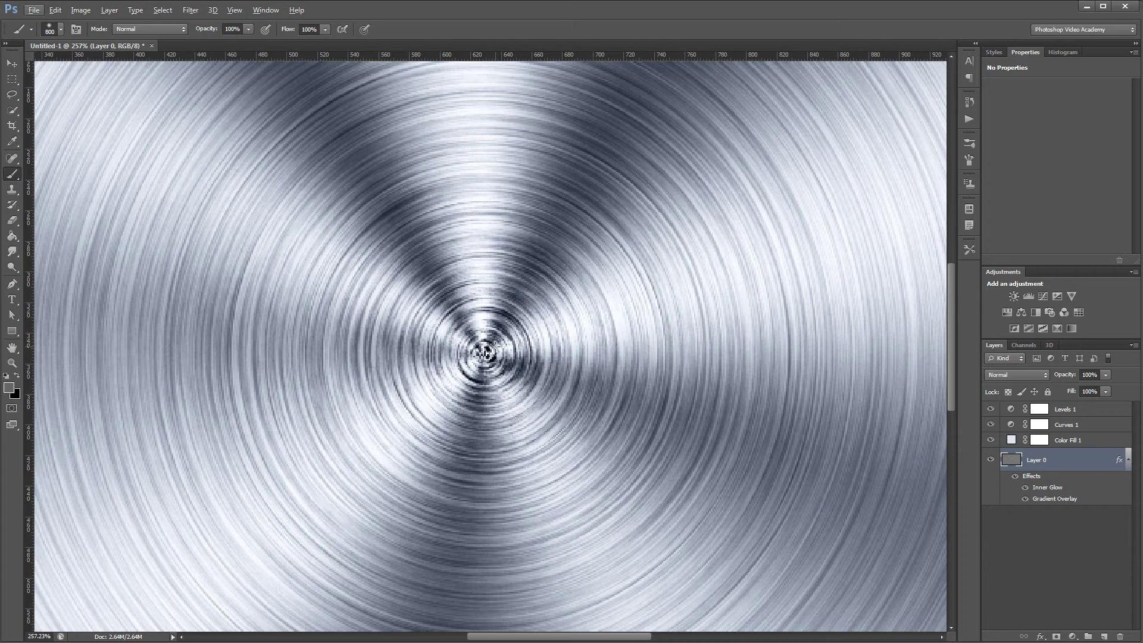
pyautogui.click(9, 388)
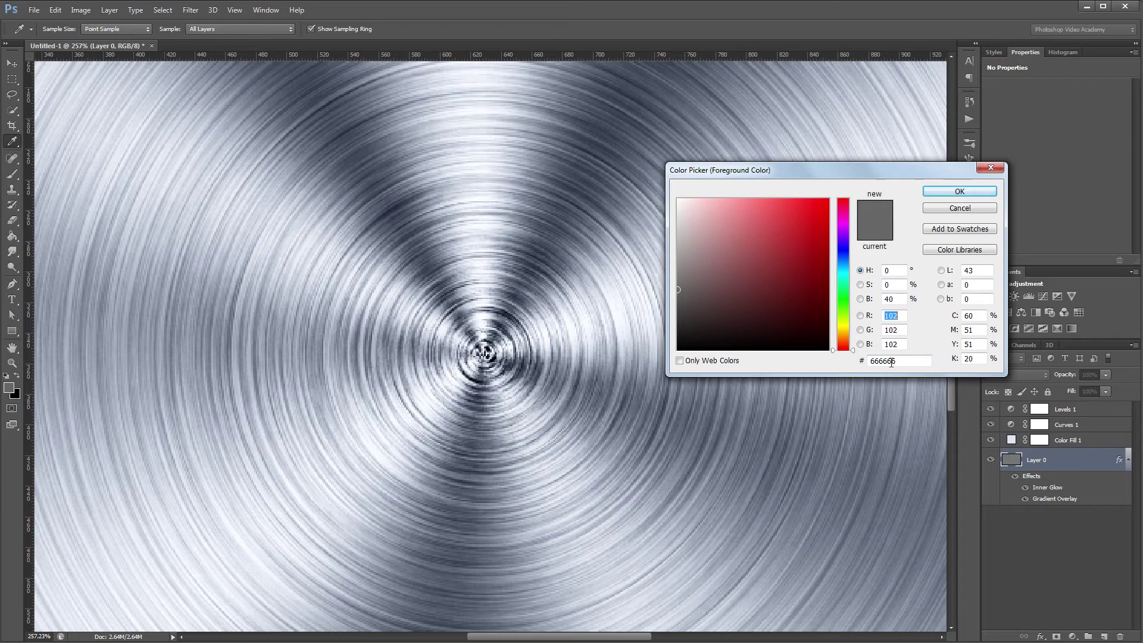
pyautogui.click(965, 193)
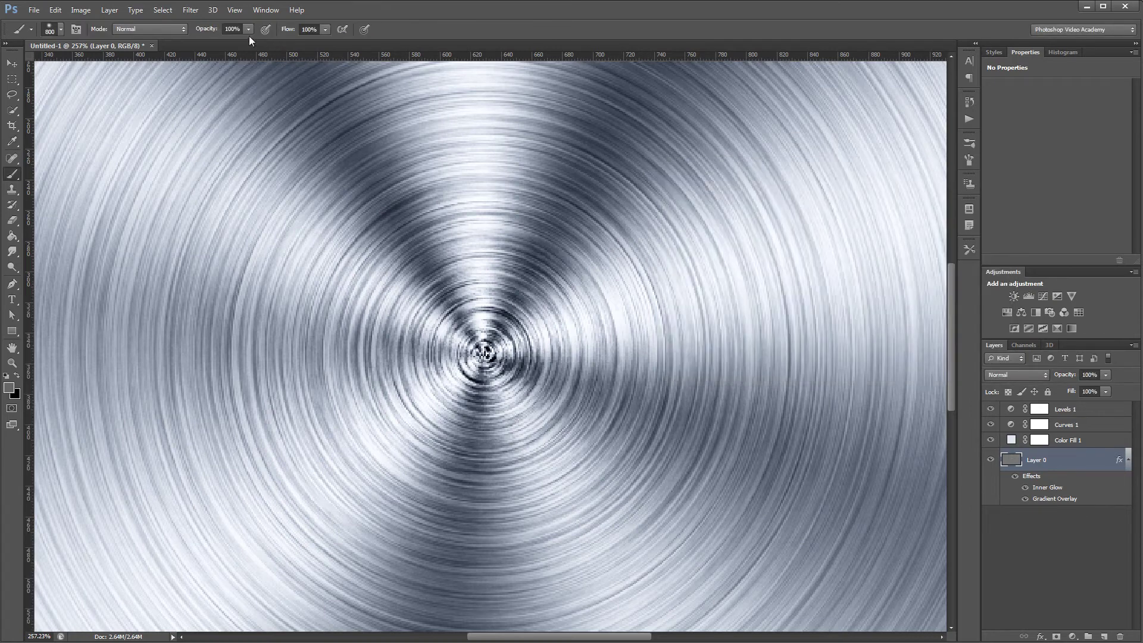
pyautogui.click(235, 29)
pyautogui.write('10')
pyautogui.press('Return')
# Paint over the busy centre swirl with brush sizes of 60–100 px, then view at 100%.
pyautogui.press('[')
pyautogui.press('[')
pyautogui.press('[')
pyautogui.press('[')
pyautogui.press('[')
pyautogui.press('[')
pyautogui.press('[')
pyautogui.press('[')
pyautogui.press('[')
pyautogui.press('[')
pyautogui.press('[')
pyautogui.press('[')
pyautogui.press('[')
pyautogui.press('[')
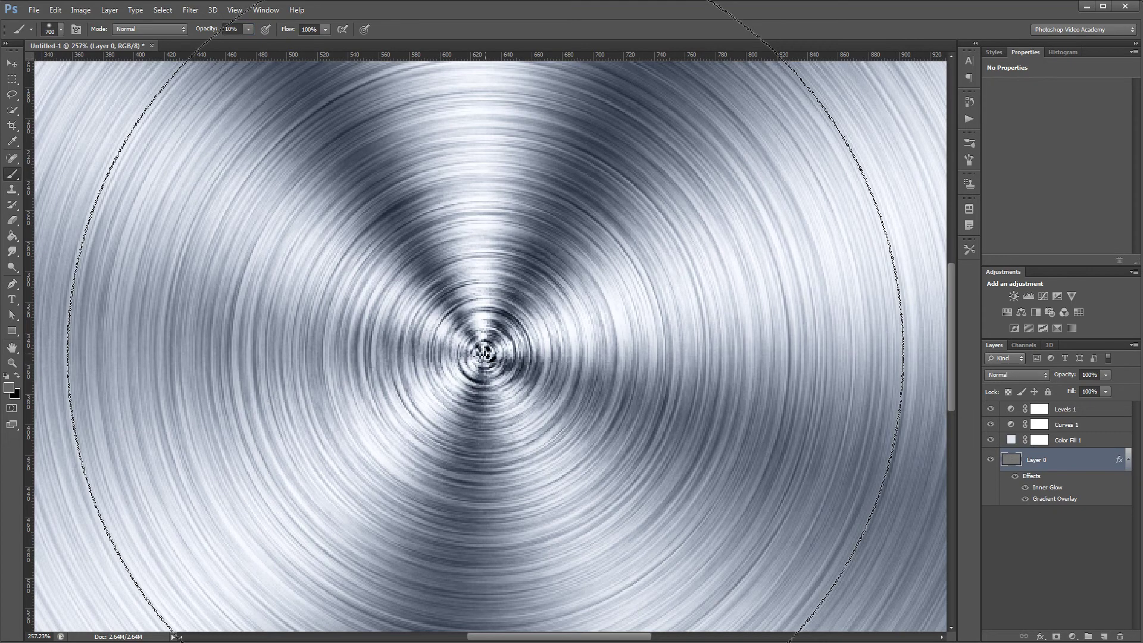
pyautogui.press(']')
pyautogui.press(']')
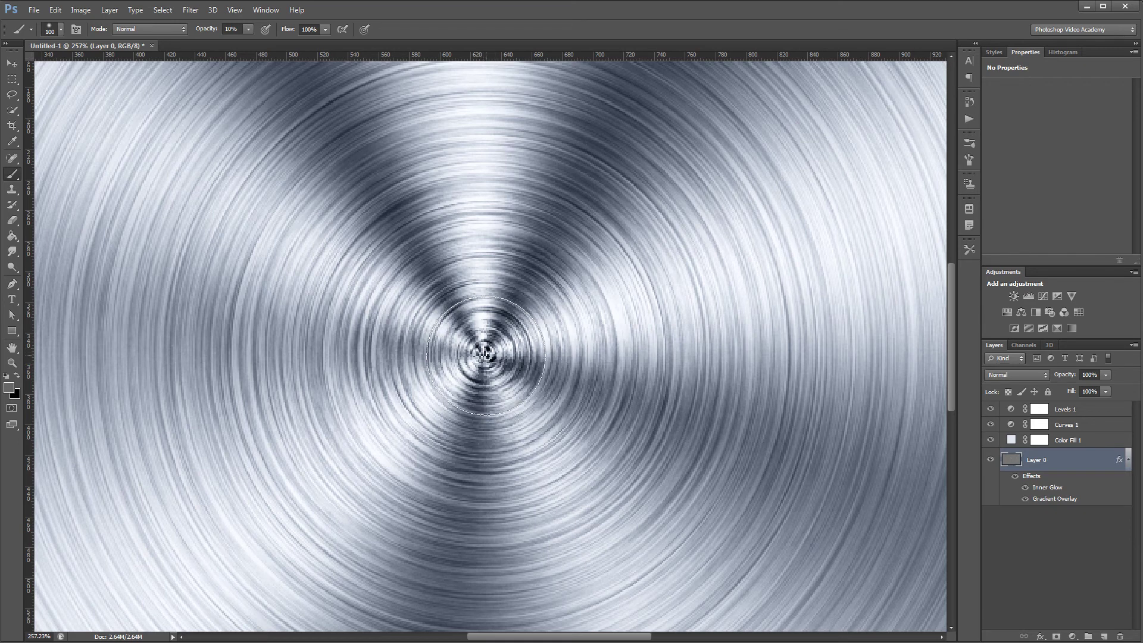
pyautogui.press('[')
pyautogui.press('[')
pyautogui.press('[')
pyautogui.press('[')
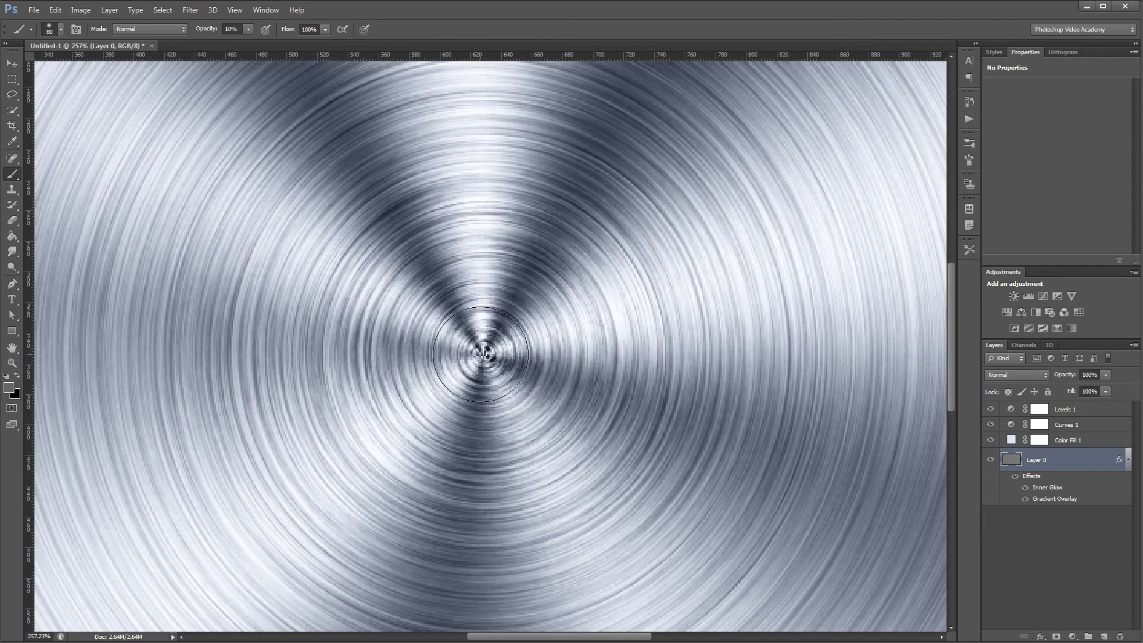
pyautogui.press('[')
pyautogui.press('[')
pyautogui.press('[')
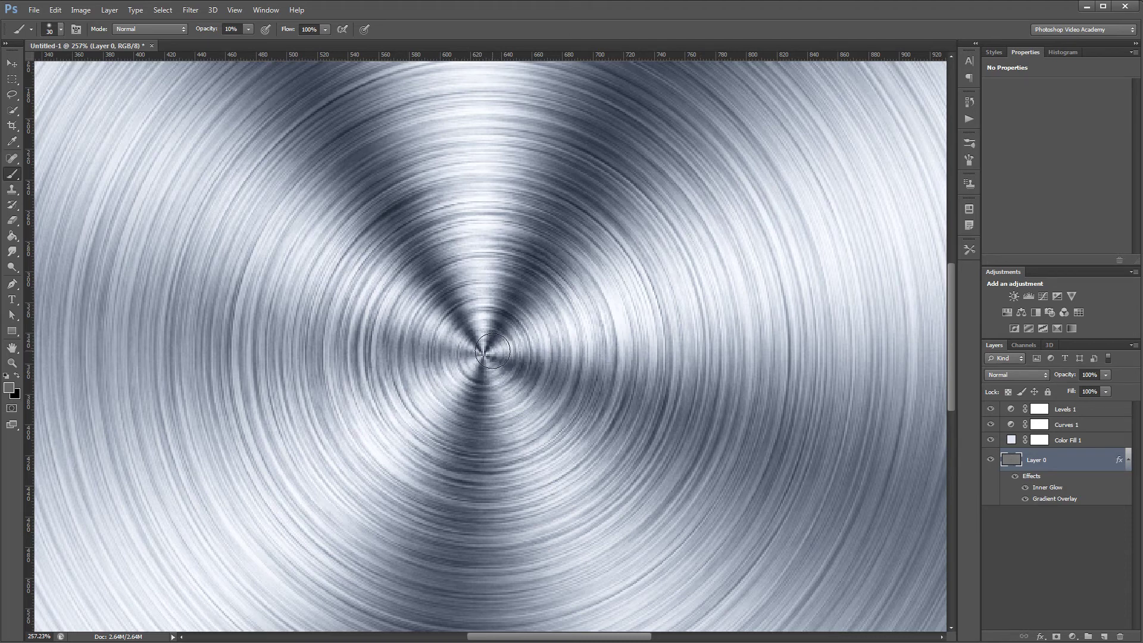
pyautogui.press('v')
pyautogui.hotkey('ctrl', '1')
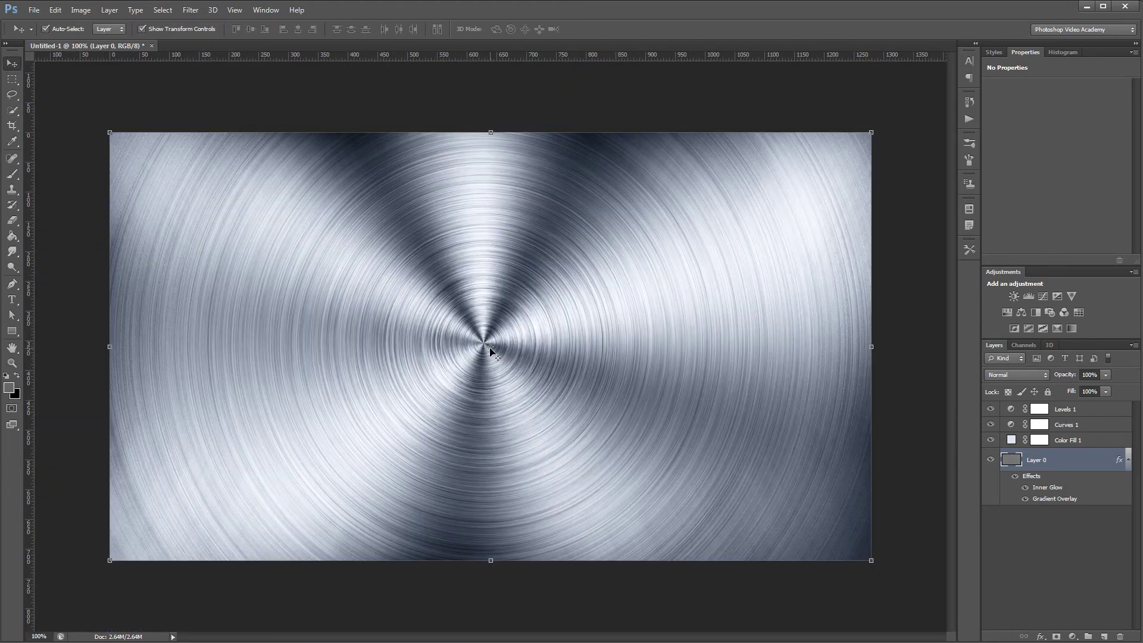
# Add a darkening Curves 2 layer at the top of the stack.
pyautogui.click(1042, 296)
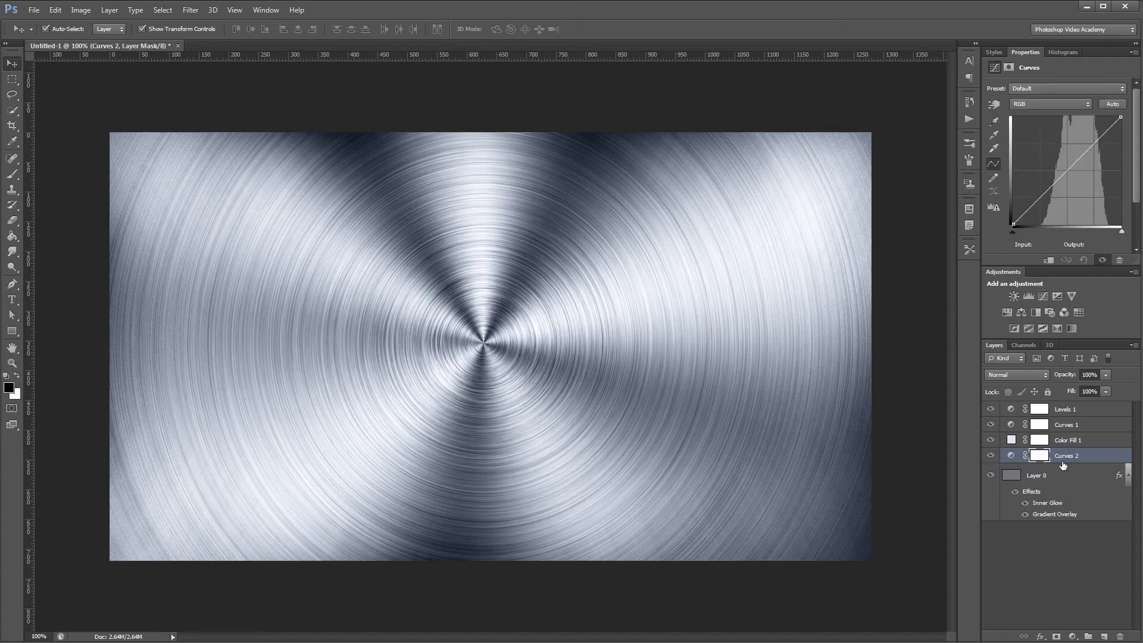
pyautogui.moveTo(1063, 465); pyautogui.dragTo(1075, 408)
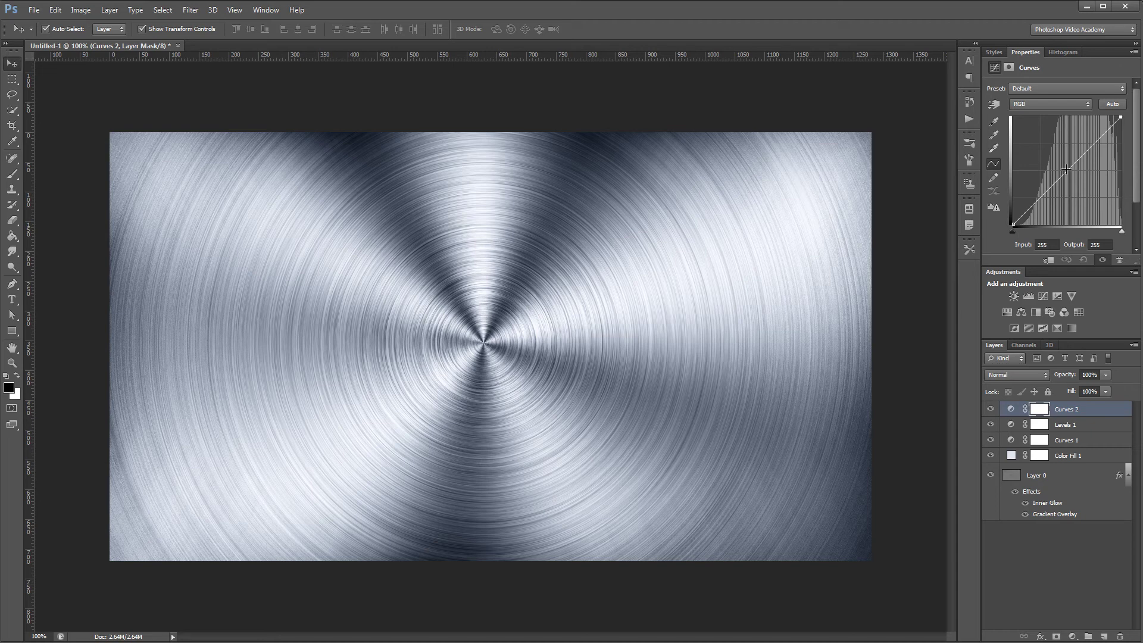
pyautogui.moveTo(1067, 171); pyautogui.dragTo(1078, 181)
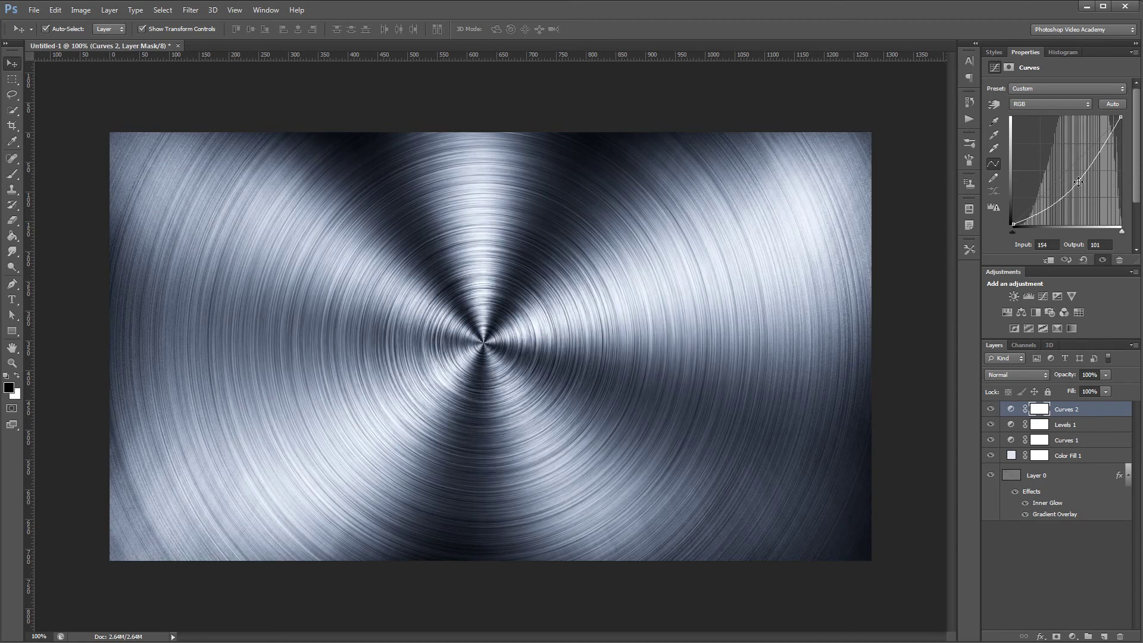
# Mask the darkening out of the centre with a 600 px, 100% opacity brush on Curves 2's mask.
pyautogui.click(1043, 410)
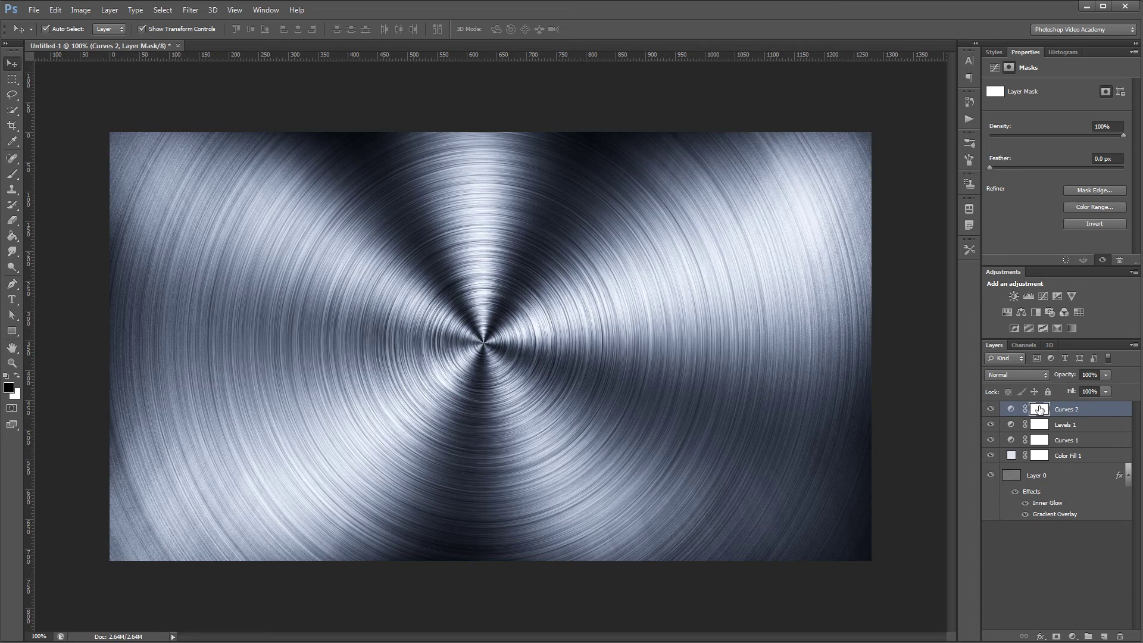
pyautogui.press('b')
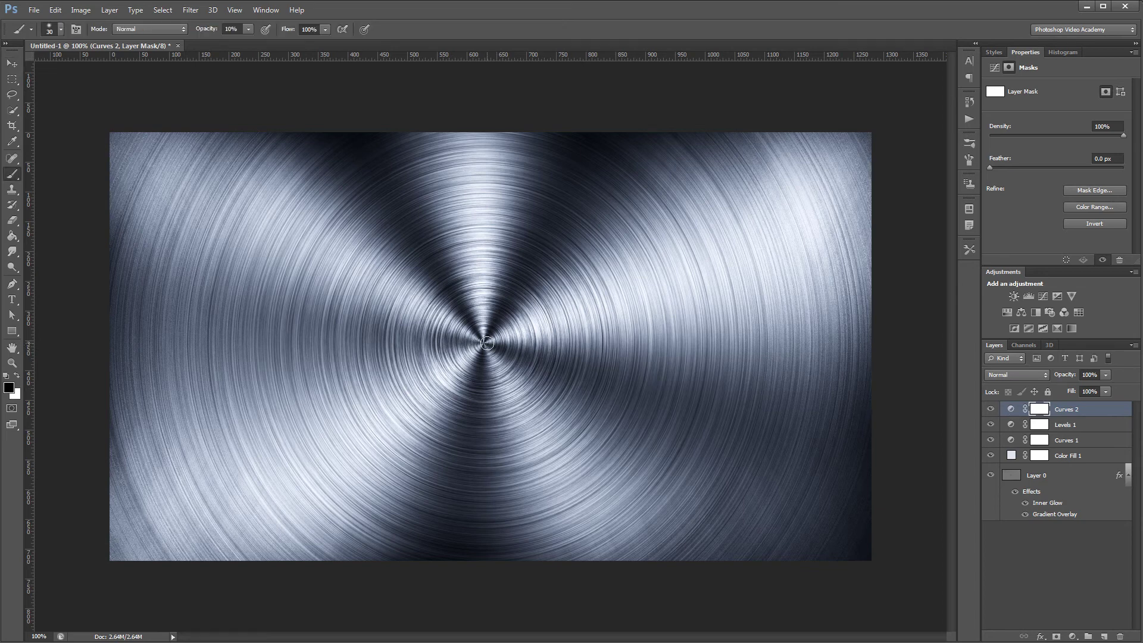
pyautogui.press(']')
pyautogui.press(']')
pyautogui.press(']')
pyautogui.press(']')
pyautogui.press(']')
pyautogui.press(']')
pyautogui.click(231, 28)
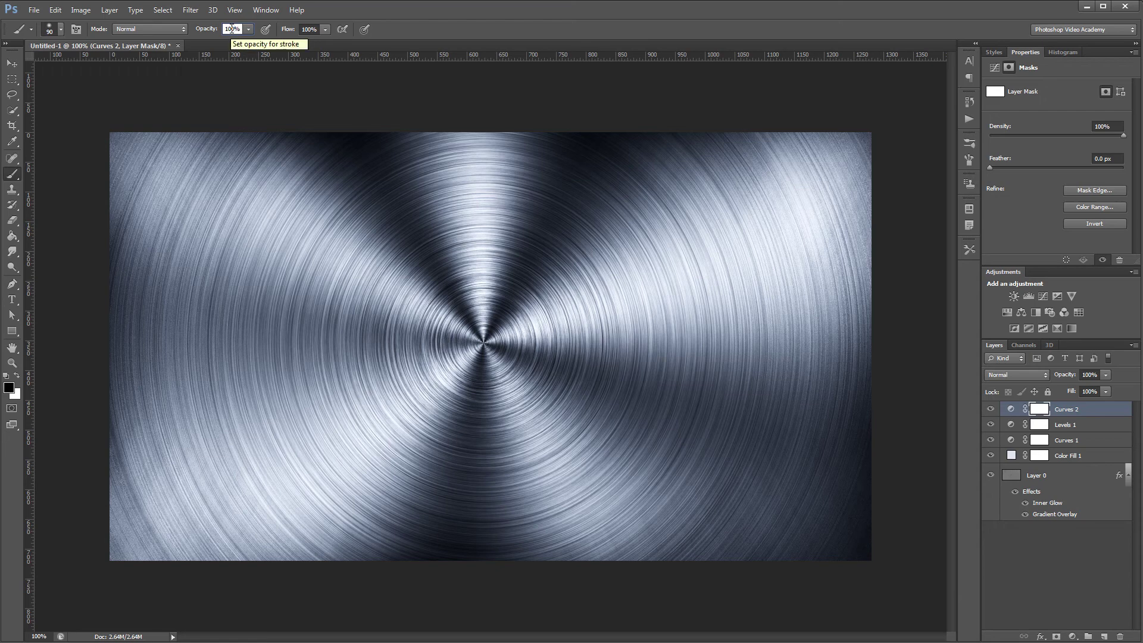
pyautogui.press('Return')
pyautogui.press(']')
pyautogui.press(']')
pyautogui.press(']')
pyautogui.press(']')
pyautogui.press(']')
pyautogui.press(']')
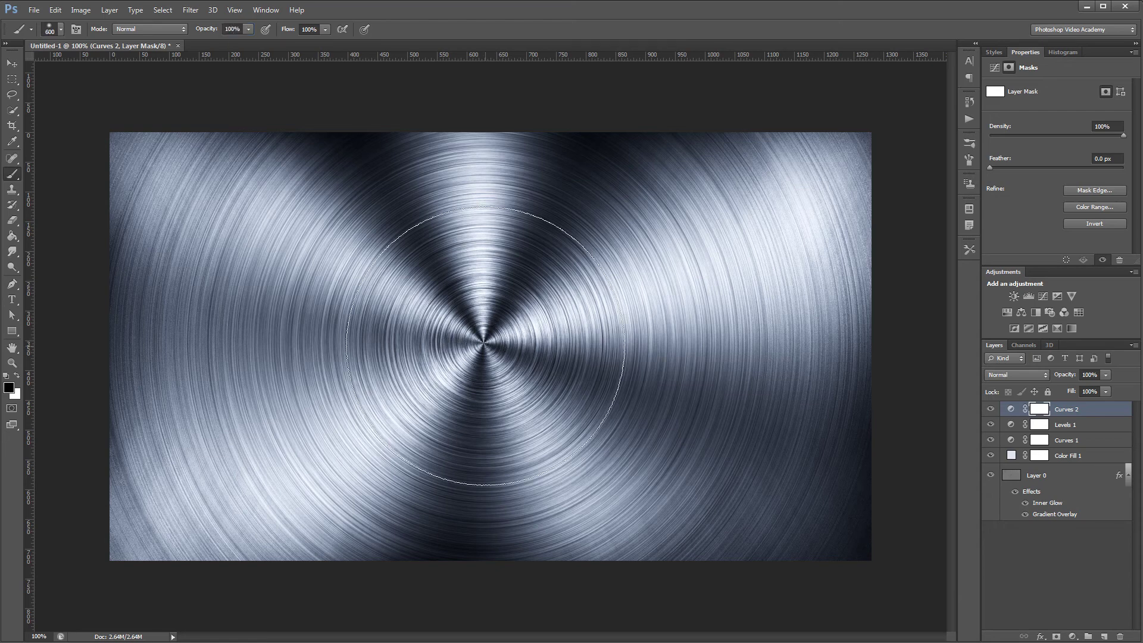
pyautogui.click(485, 345)
pyautogui.click(502, 350)
pyautogui.moveTo(501, 351)
pyautogui.mouseDown()
pyautogui.moveTo(673, 369)
pyautogui.moveTo(697, 417)
pyautogui.moveTo(429, 464)
pyautogui.moveTo(503, 343)
pyautogui.moveTo(685, 334)
pyautogui.moveTo(637, 313)
pyautogui.mouseUp()
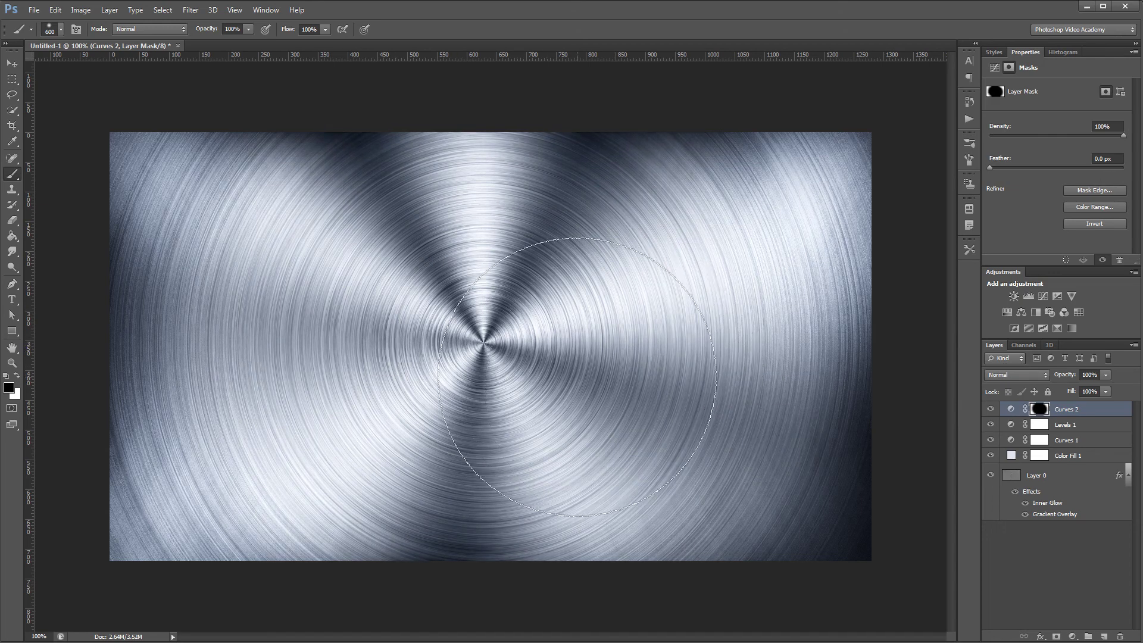
# Toggle Curves 2 off and on to compare the vignette, leaving it visible.
pyautogui.click(990, 409)
pyautogui.click(992, 409)
pyautogui.click(991, 410)
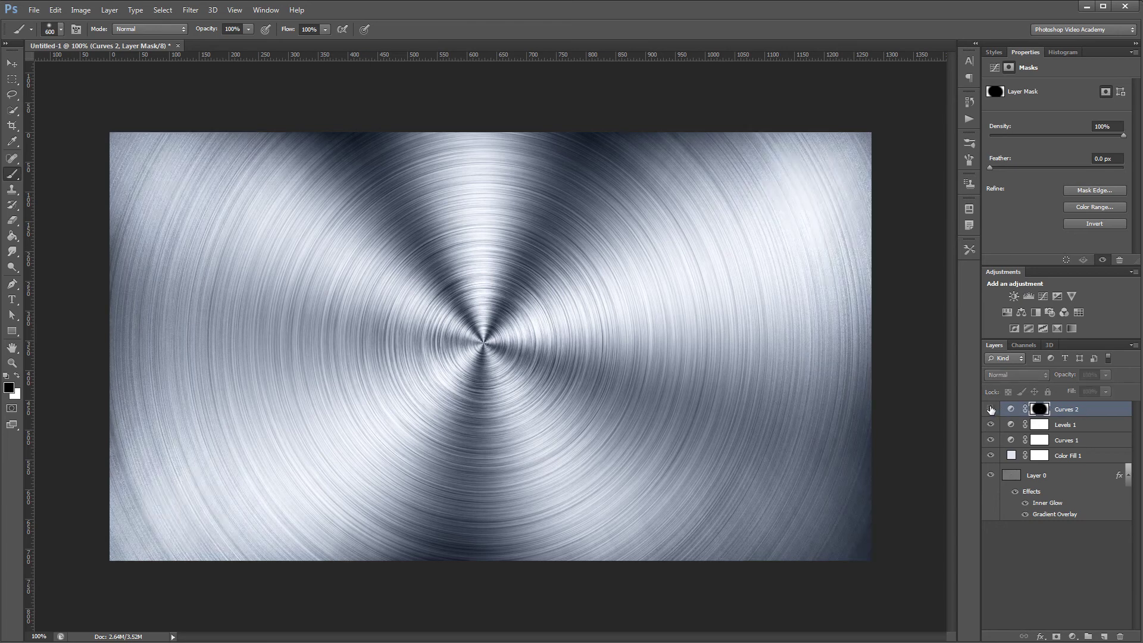
pyautogui.click(991, 409)
pyautogui.press('v')
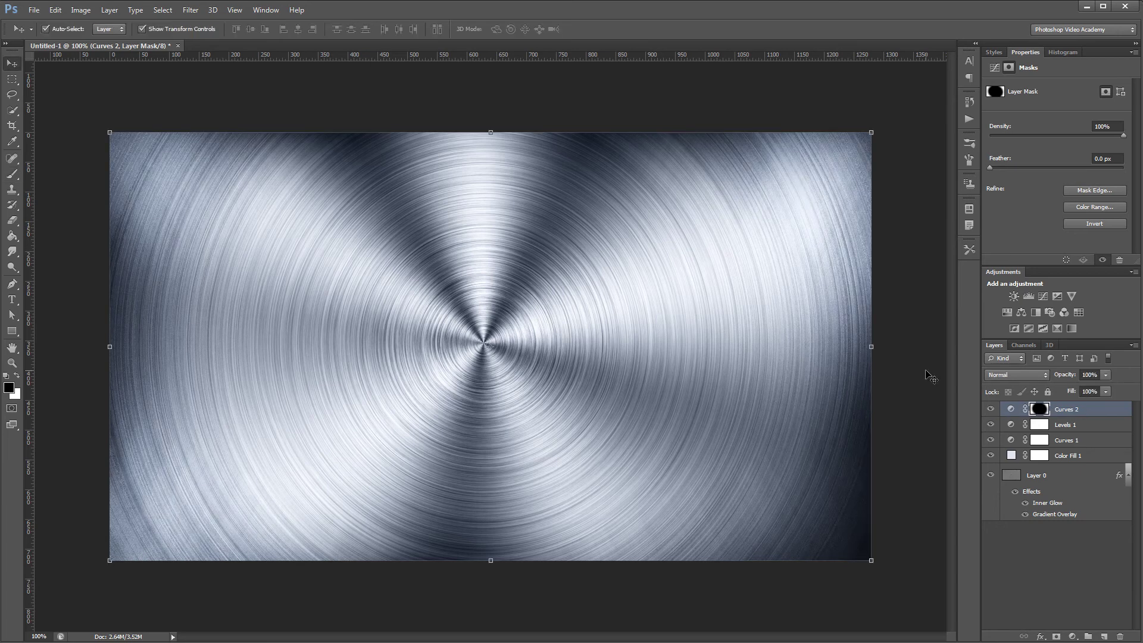
# Change the Color Fill 1 colour to pale green #e6efe0.
pyautogui.doubleClick(1011, 456)
pyautogui.moveTo(852, 277); pyautogui.dragTo(853, 311)
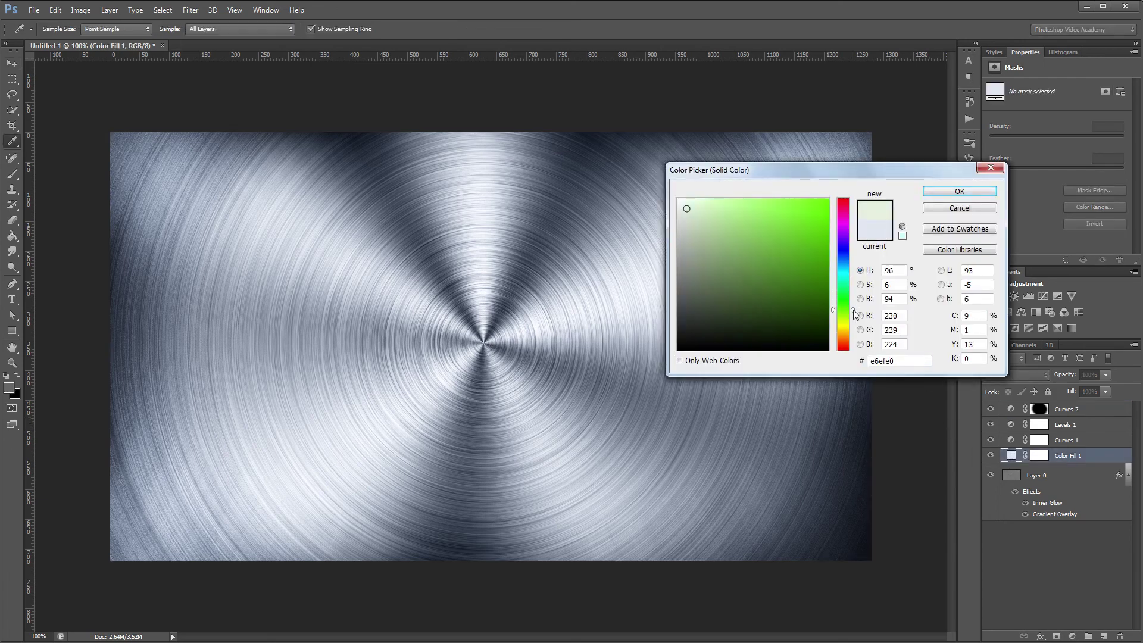
pyautogui.click(948, 193)
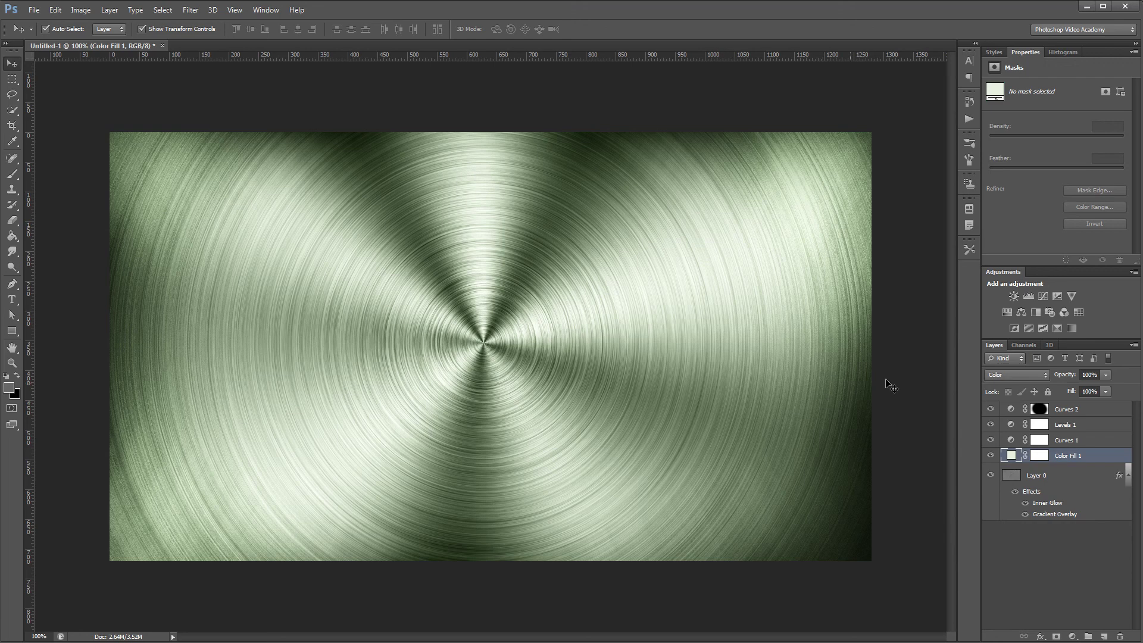
# Drag the Levels 1 black input slider slightly right to deepen the shadows.
pyautogui.click(1039, 424)
pyautogui.moveTo(1005, 174)
pyautogui.mouseDown()
pyautogui.moveTo(1029, 177)
pyautogui.moveTo(1009, 176)
pyautogui.mouseUp()
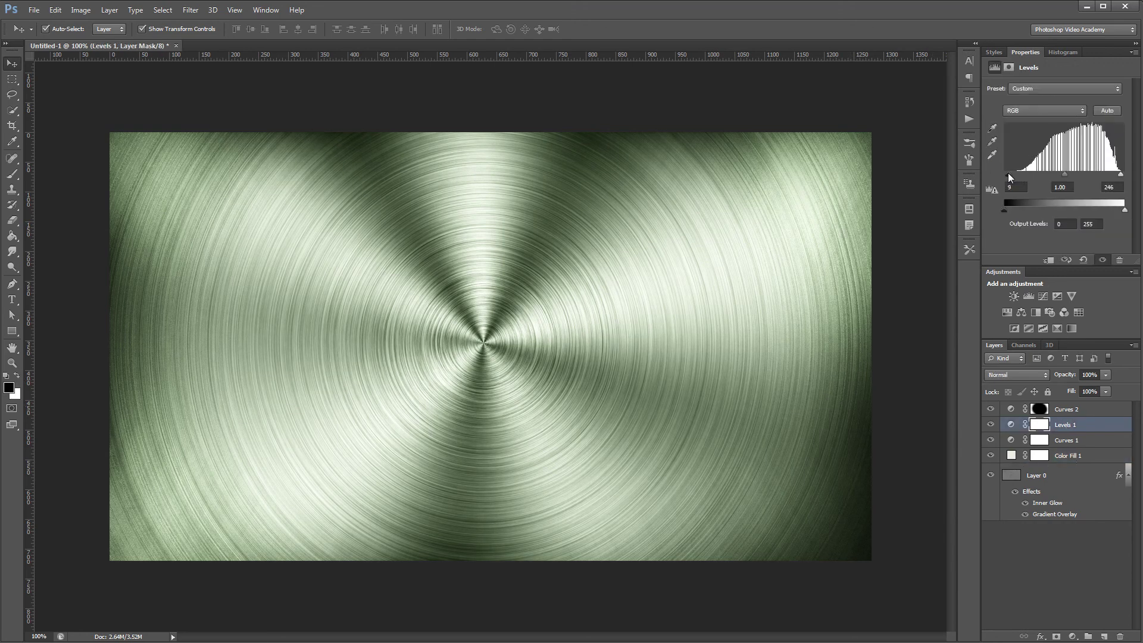
pyautogui.click(906, 341)
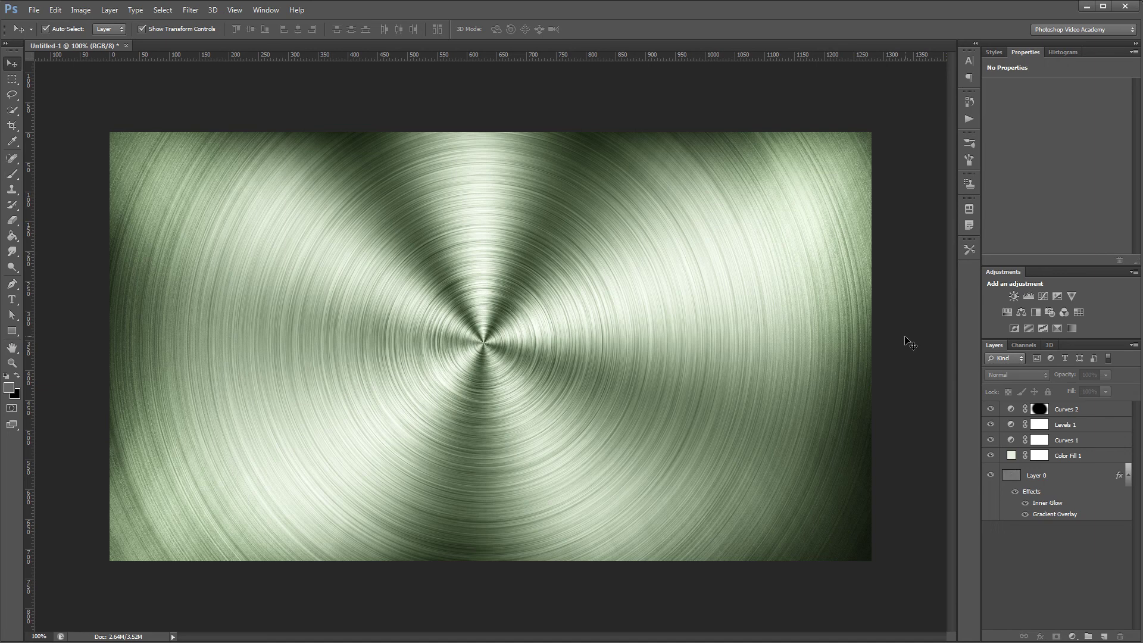